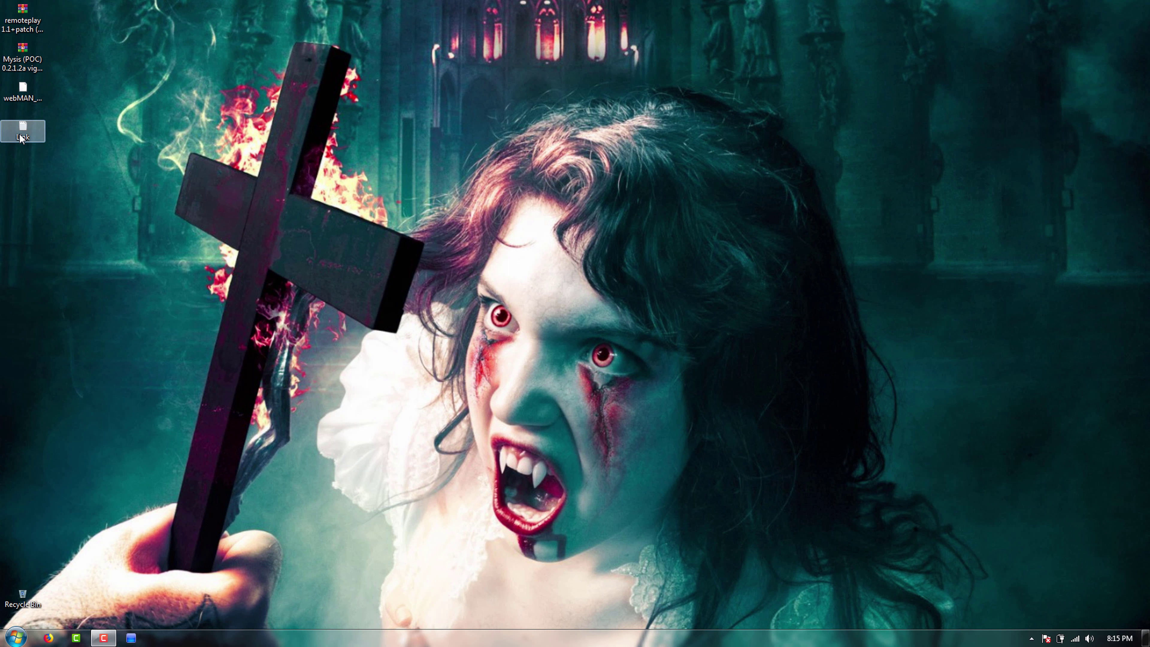
# Copy the third link, the second mega.nz address, from the Link text file on the desktop and close the file
pyautogui.doubleClick(21, 136)
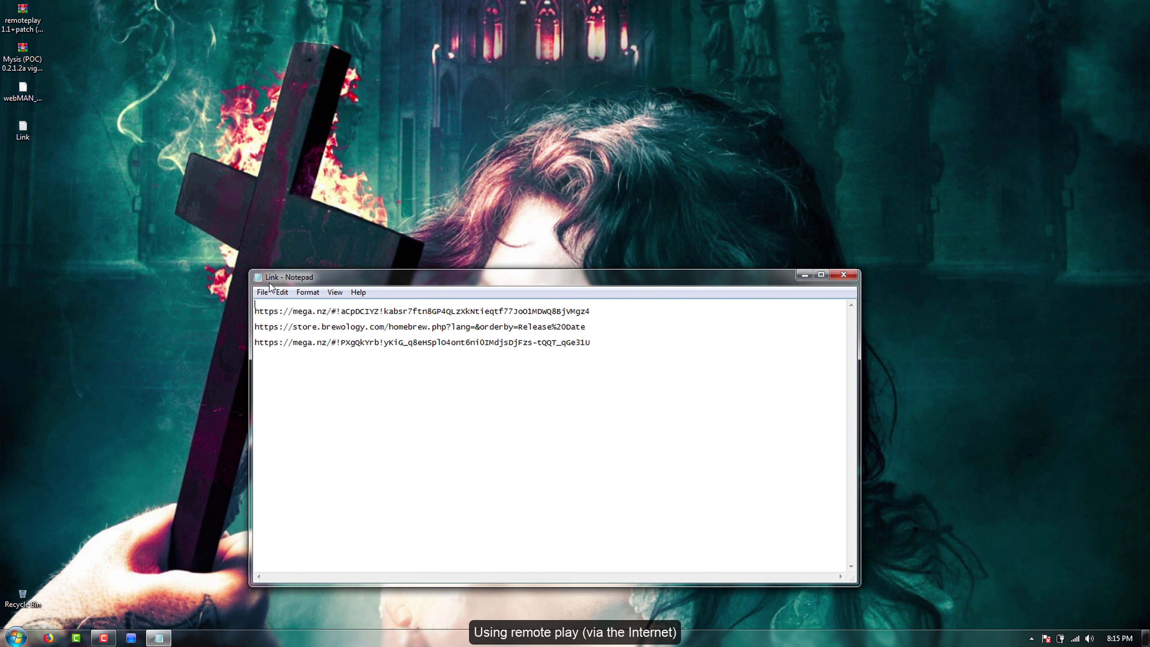
pyautogui.moveTo(624, 346); pyautogui.dragTo(254, 347)
pyautogui.rightClick(296, 347)
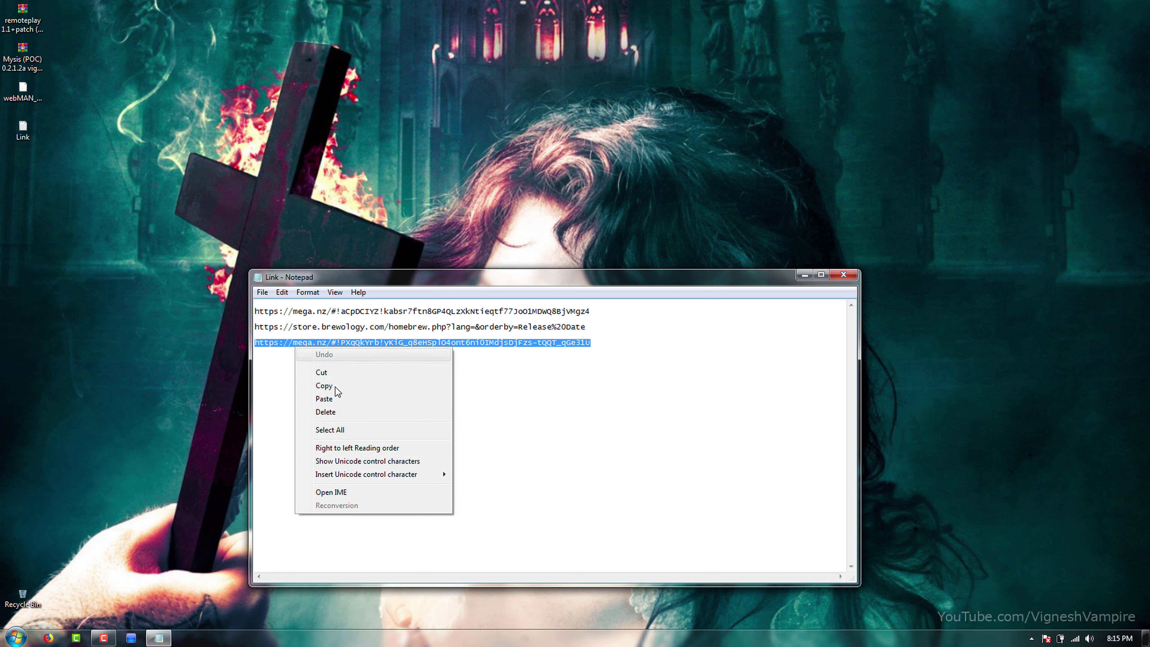
pyautogui.click(386, 386)
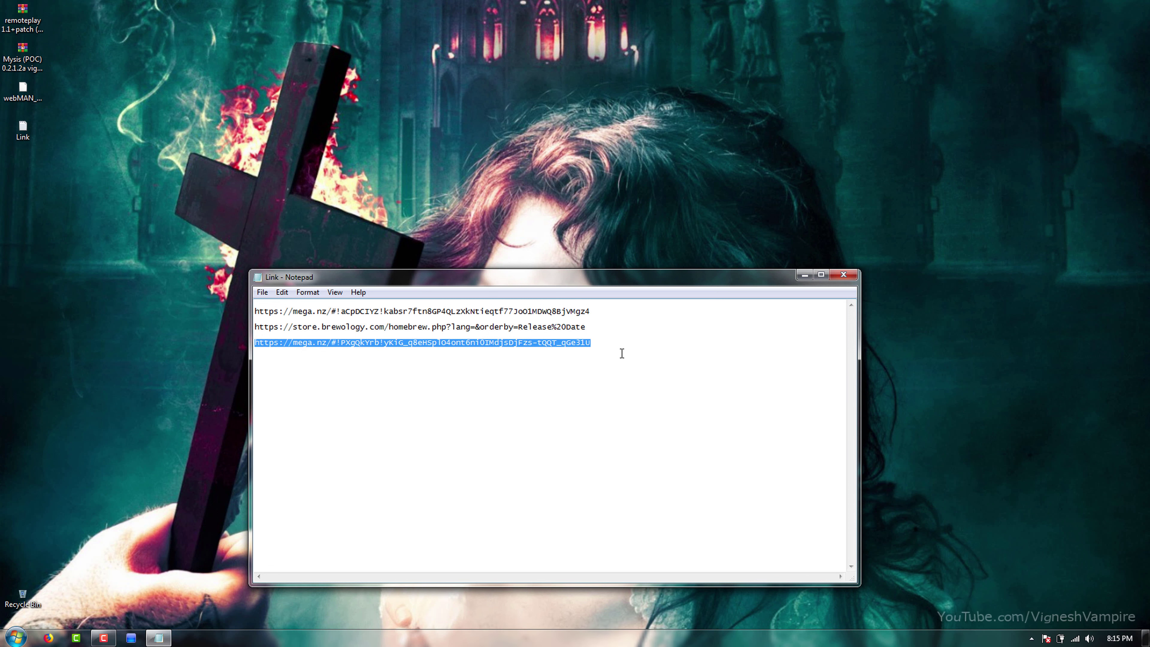
pyautogui.click(842, 274)
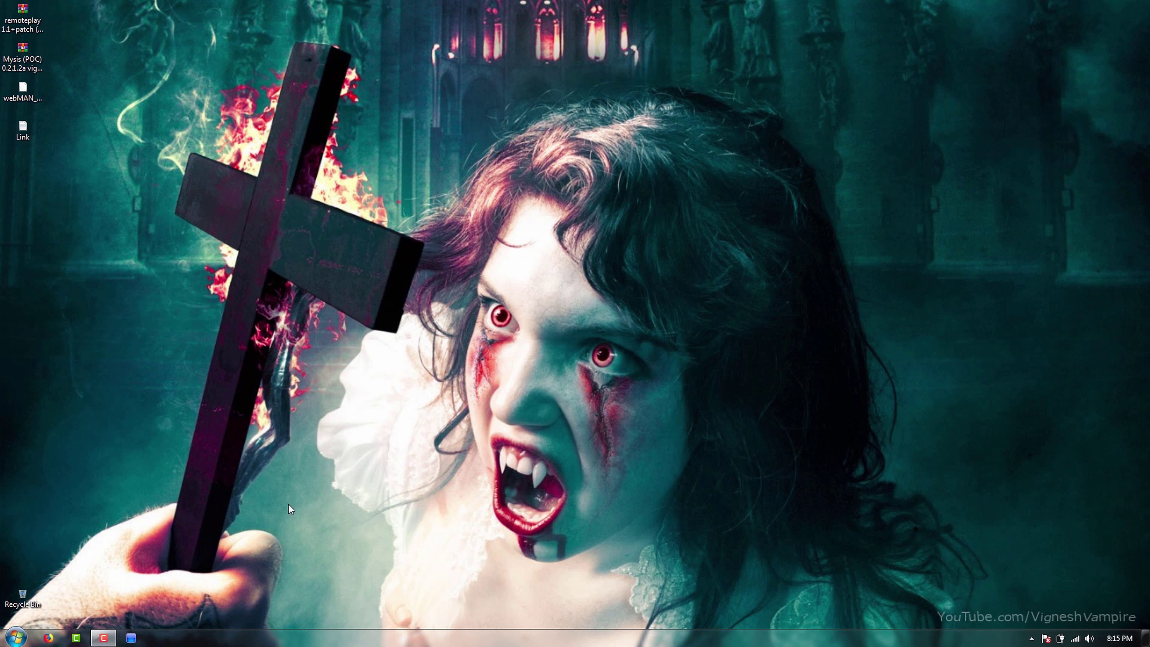
# Switch to Firefox and load the copied mega.nz link in place of the Google page
pyautogui.click(49, 638)
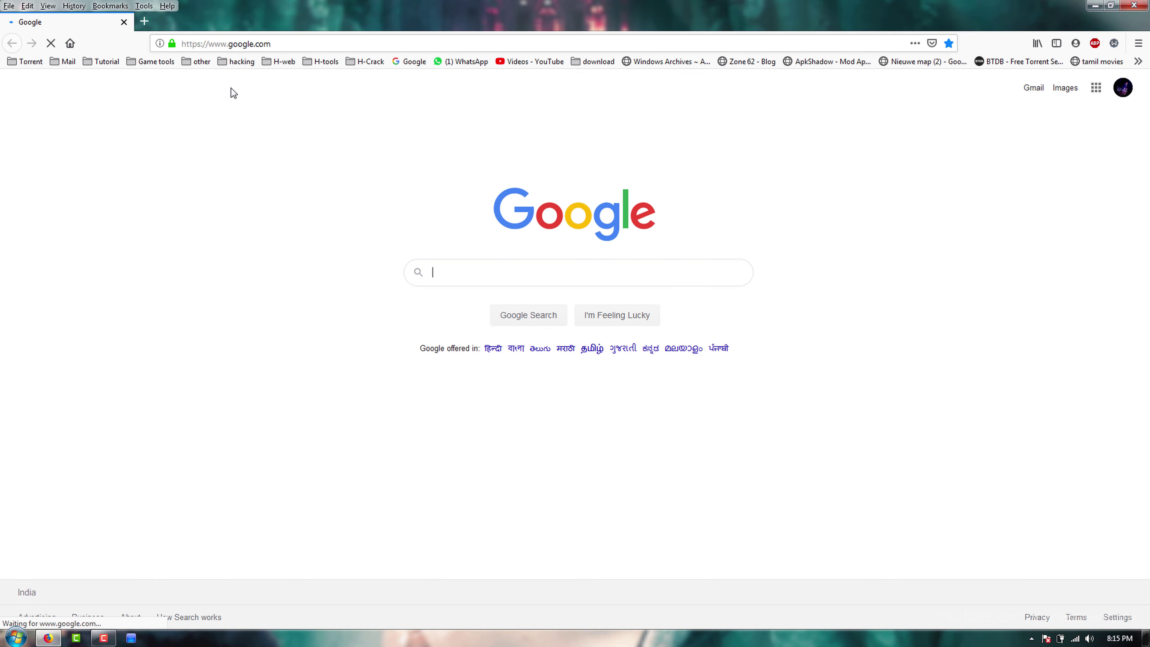
pyautogui.click(275, 44)
pyautogui.hotkey('ctrl', 'a')
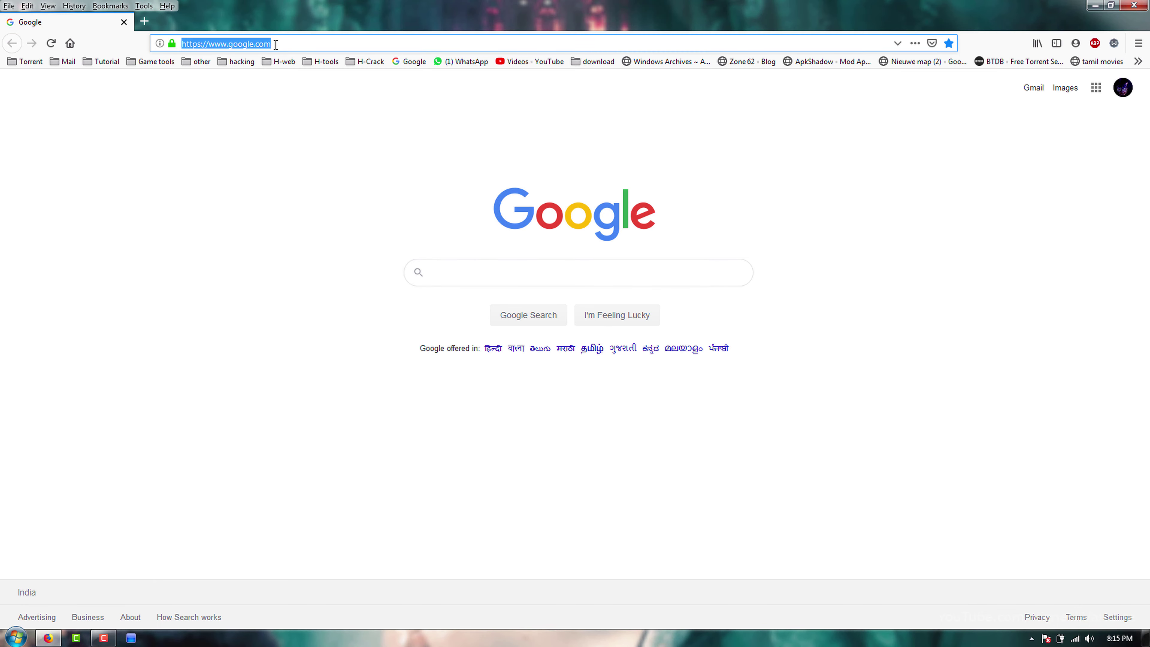
pyautogui.rightClick(323, 41)
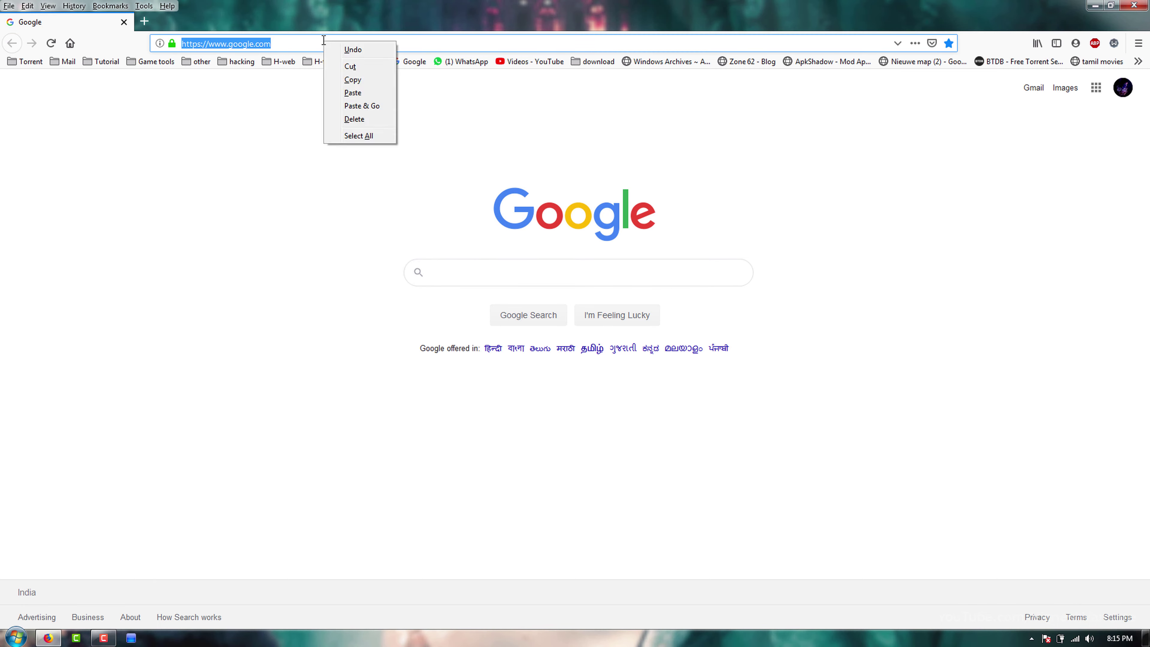
pyautogui.click(353, 107)
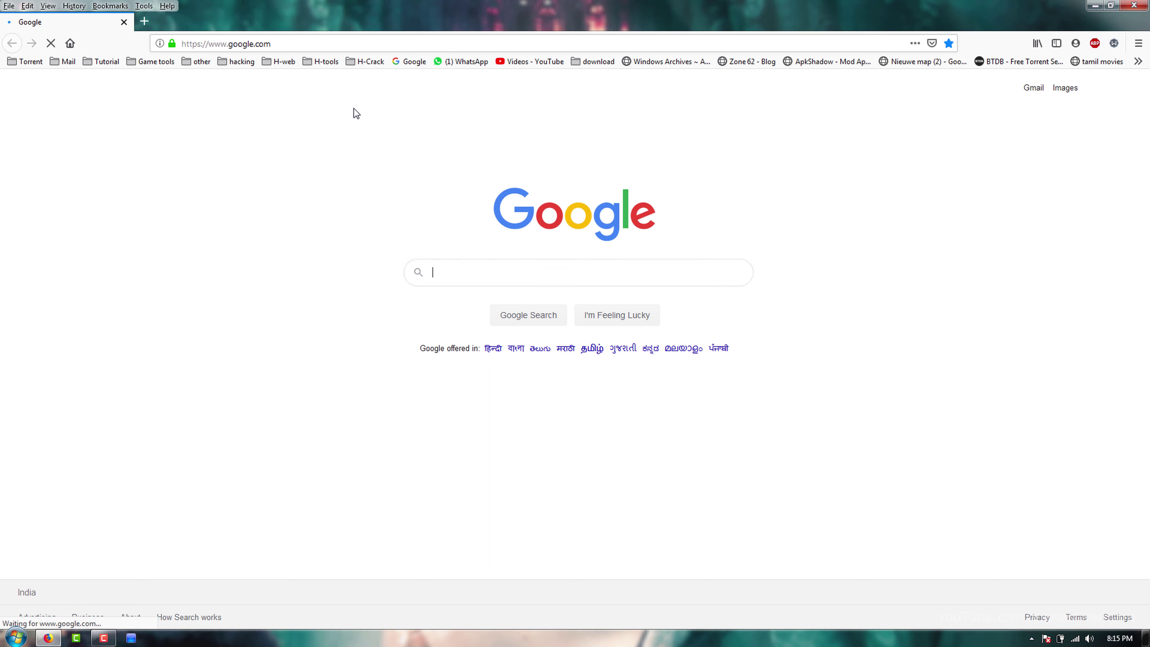
pyautogui.click(335, 44)
pyautogui.rightClick(335, 44)
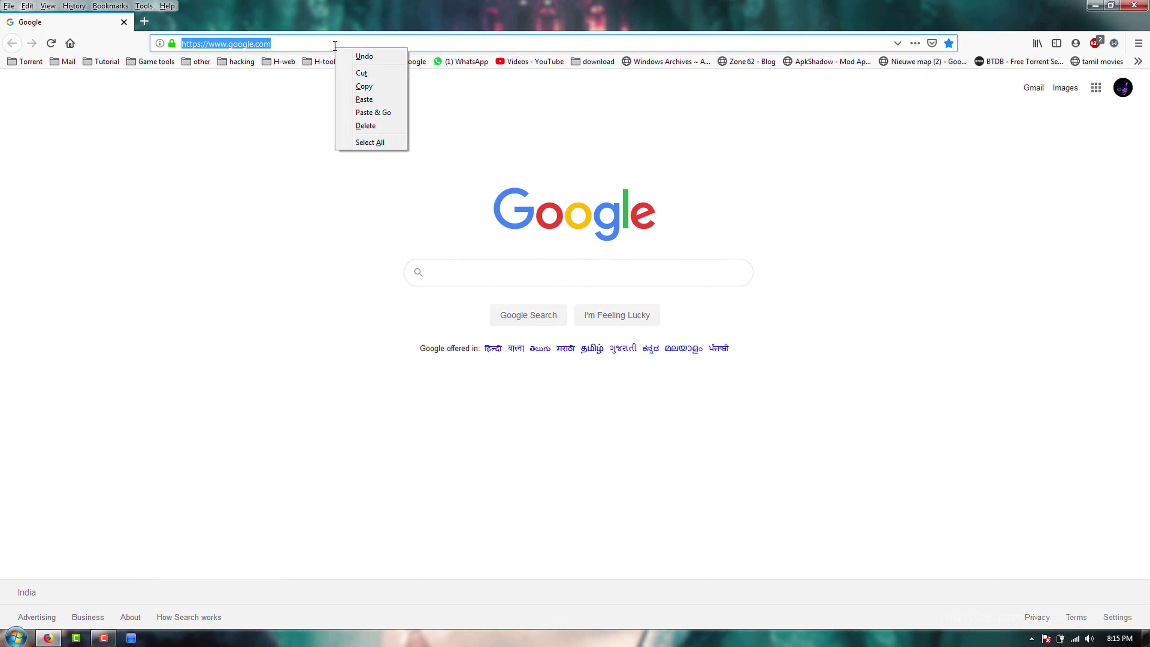
pyautogui.click(385, 118)
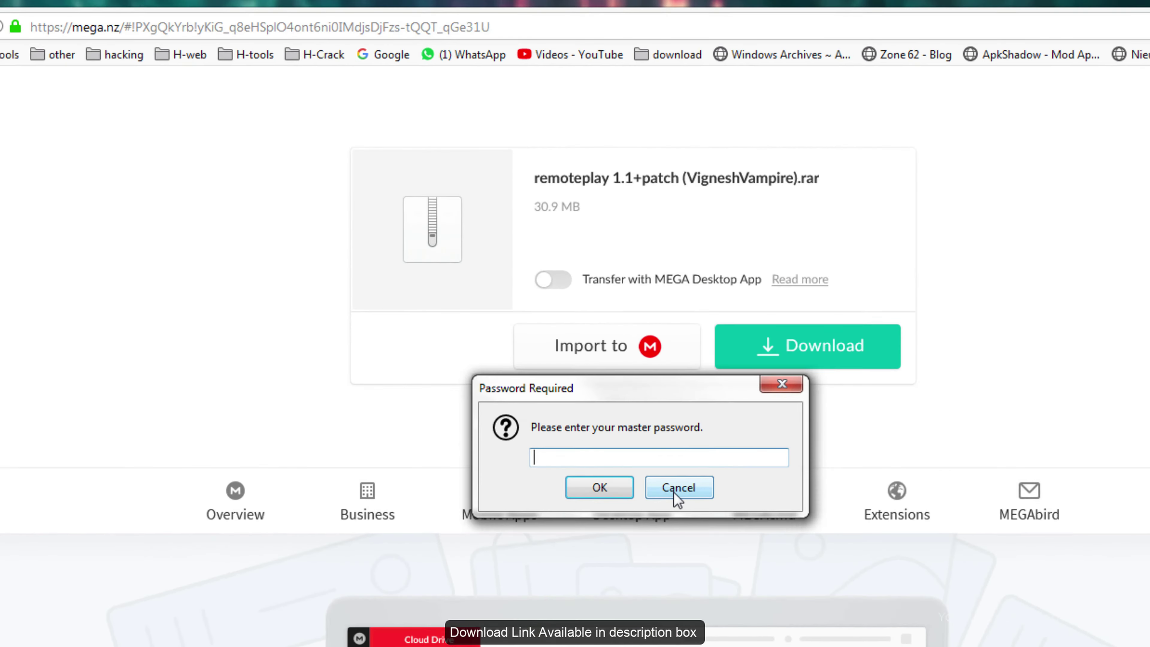
# Dismiss the master password request, download remoteplay 1.1+patch (VigneshVampire).rar from MEGA and close the browser
pyautogui.click(600, 340)
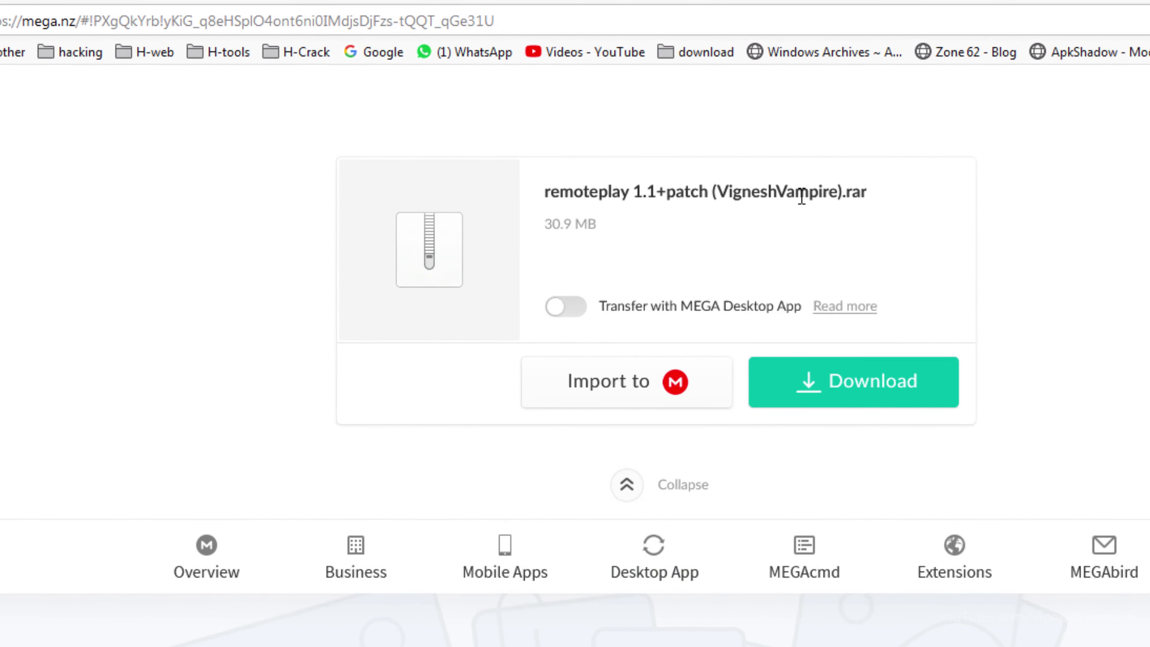
pyautogui.click(898, 398)
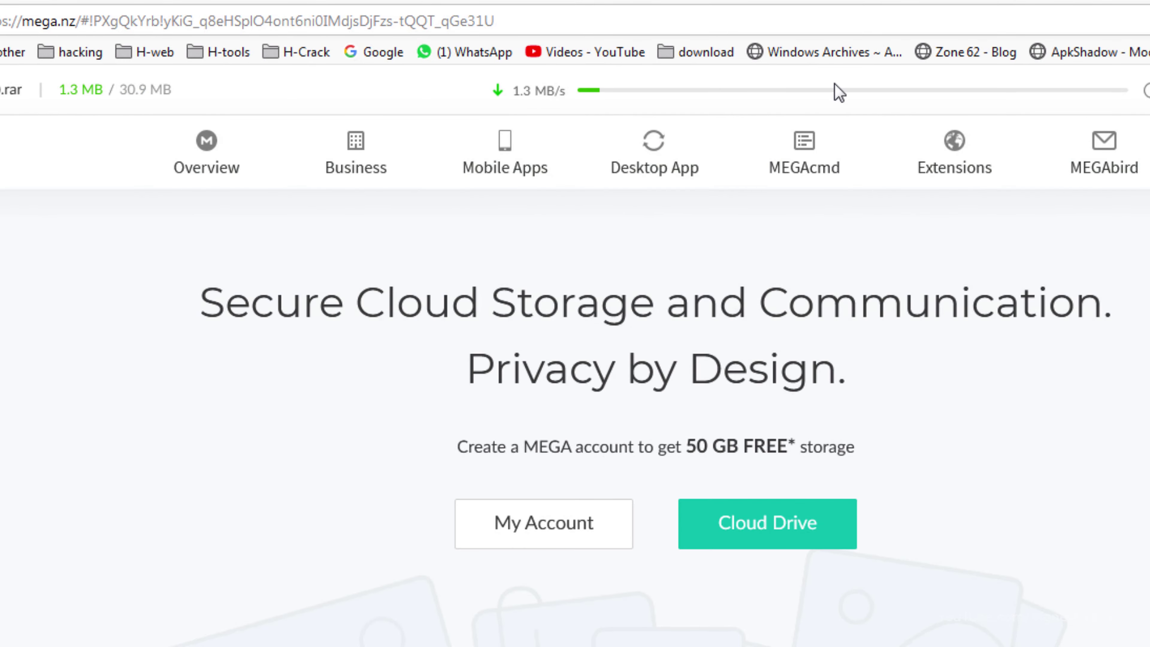
pyautogui.click(835, 93)
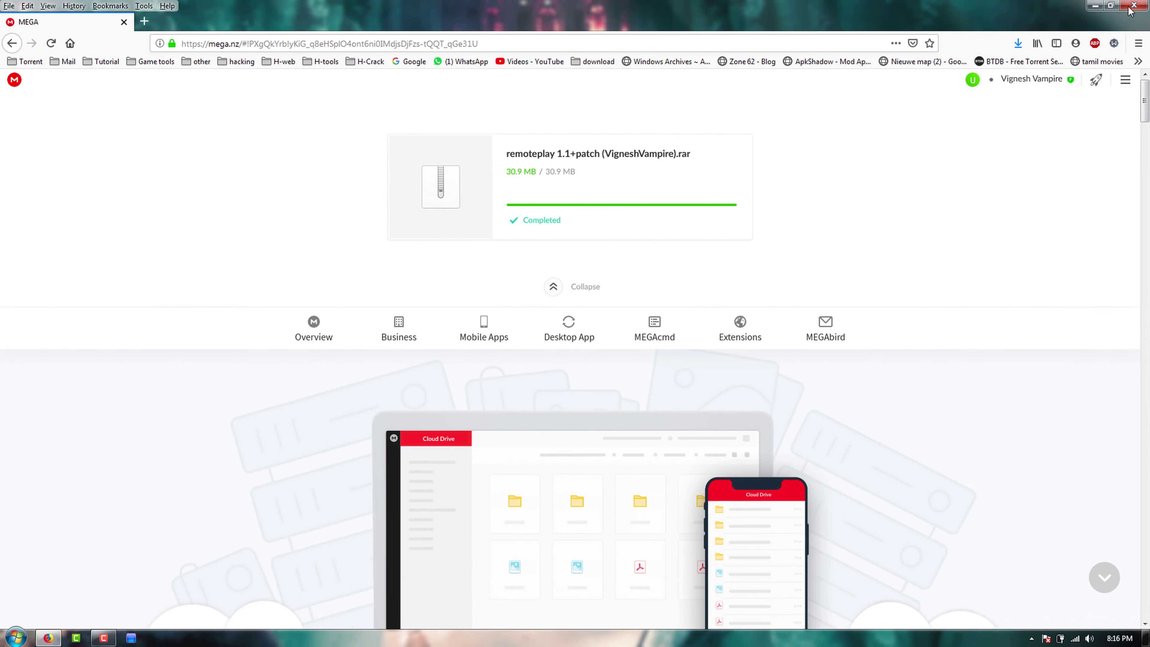
pyautogui.click(1129, 9)
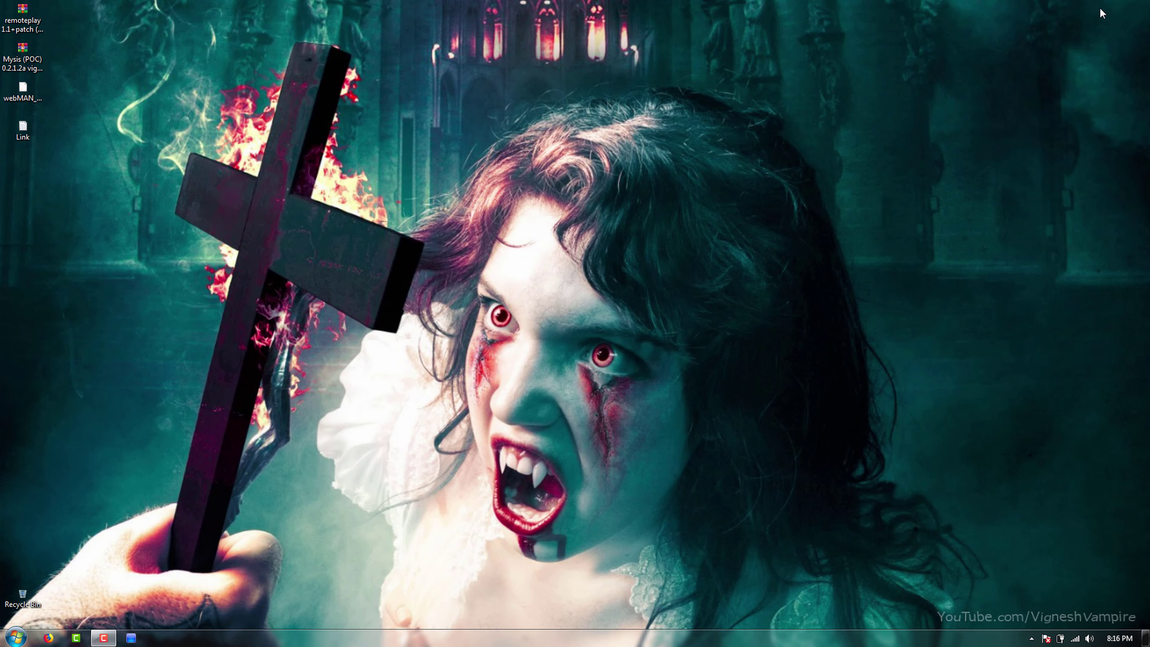
# Extract the remoteplay 1.1+patch (VigneshVampire) archive directly onto the desktop
pyautogui.click(35, 29)
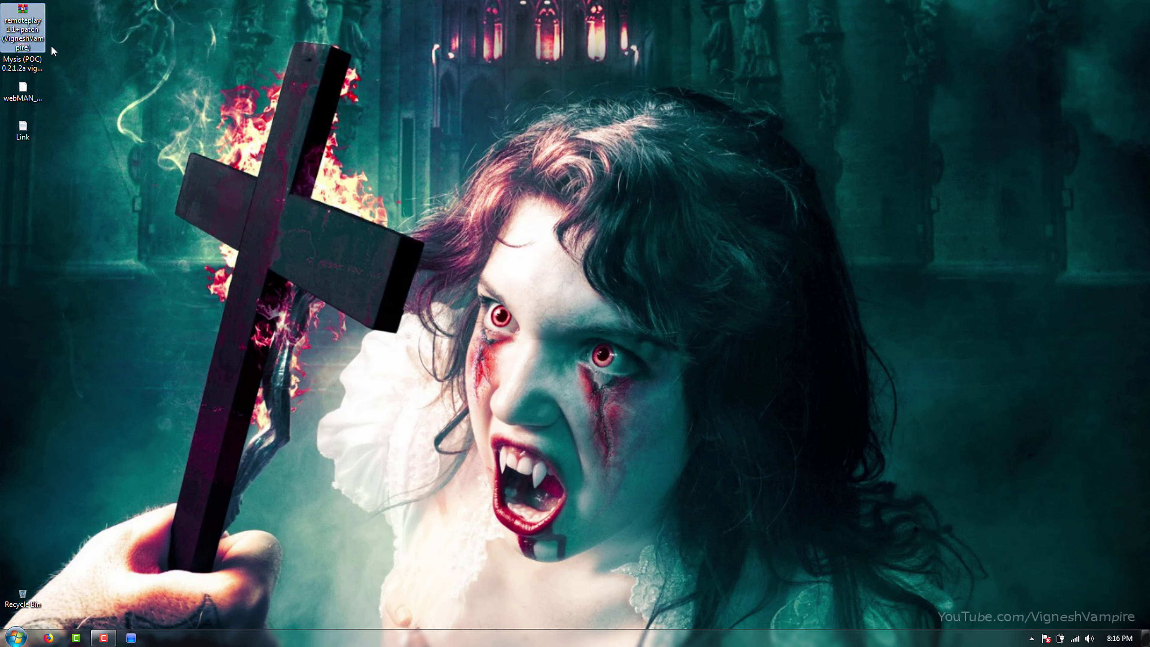
pyautogui.rightClick(24, 17)
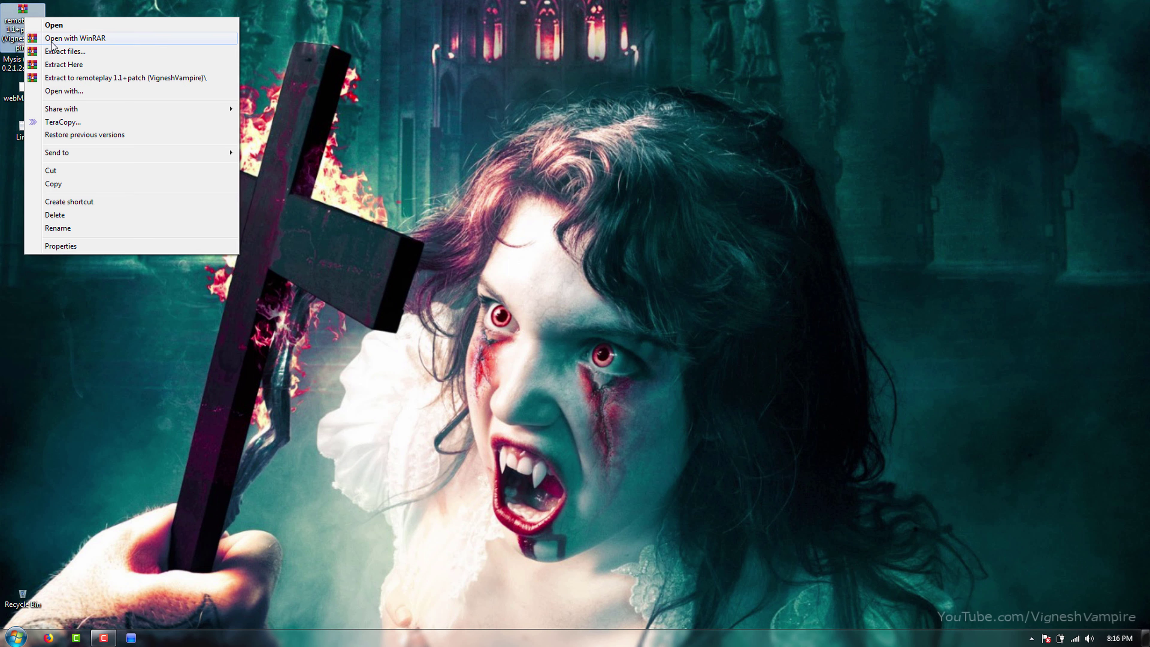
pyautogui.click(67, 65)
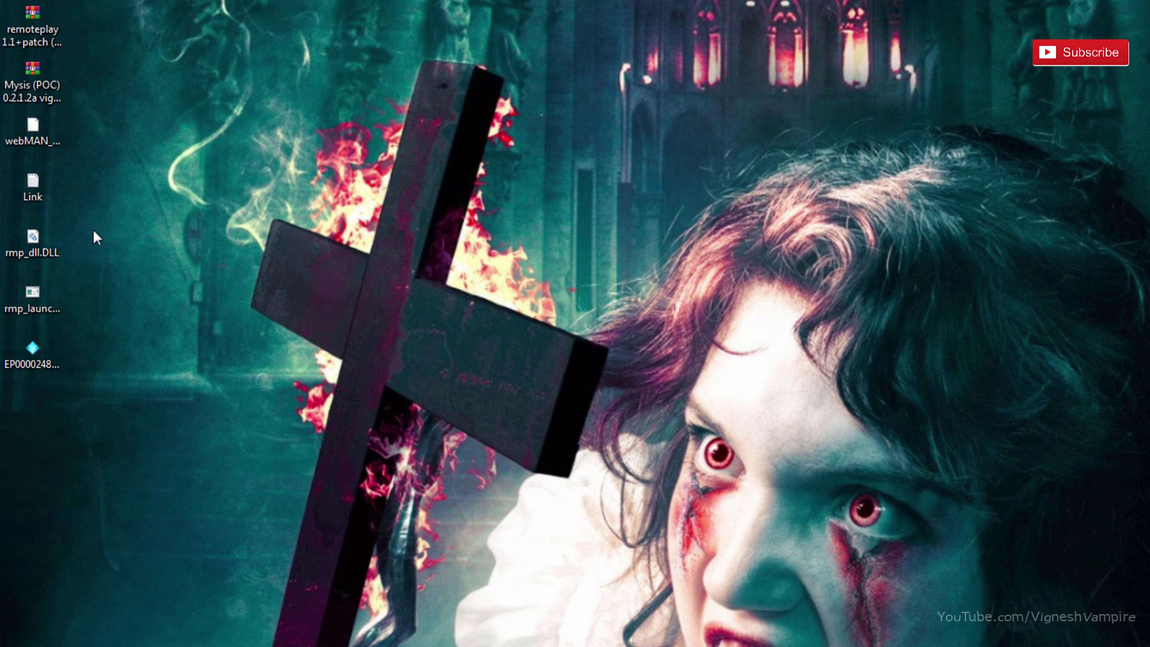
pyautogui.moveTo(93, 230); pyautogui.dragTo(237, 309)
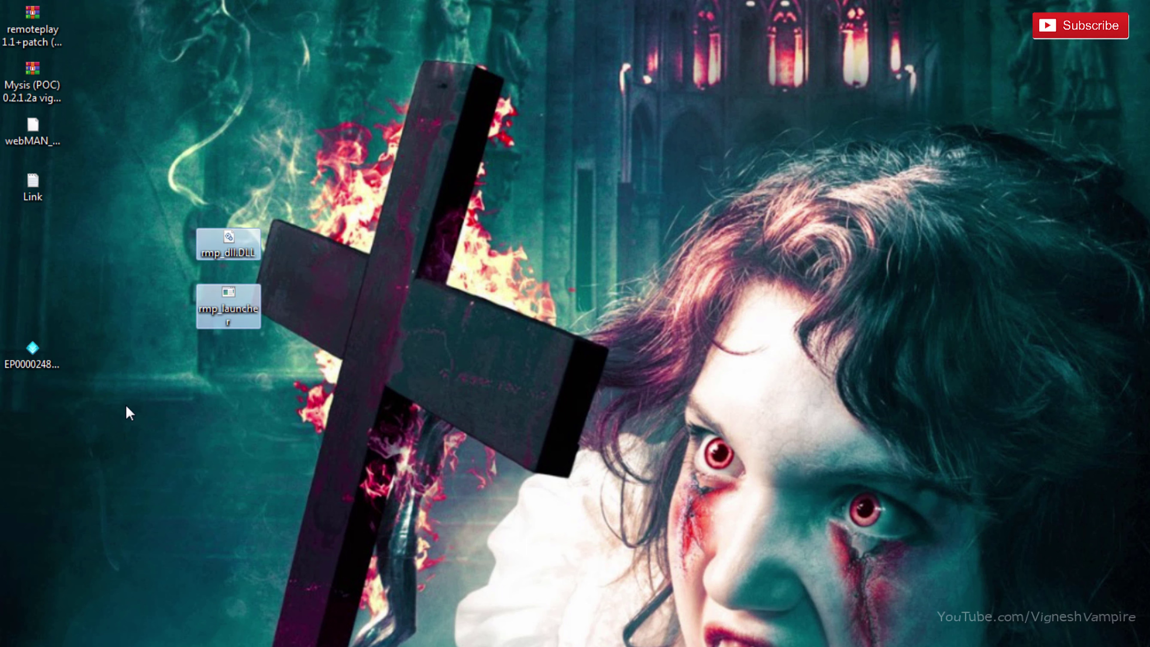
pyautogui.click(54, 362)
pyautogui.moveTo(39, 363)
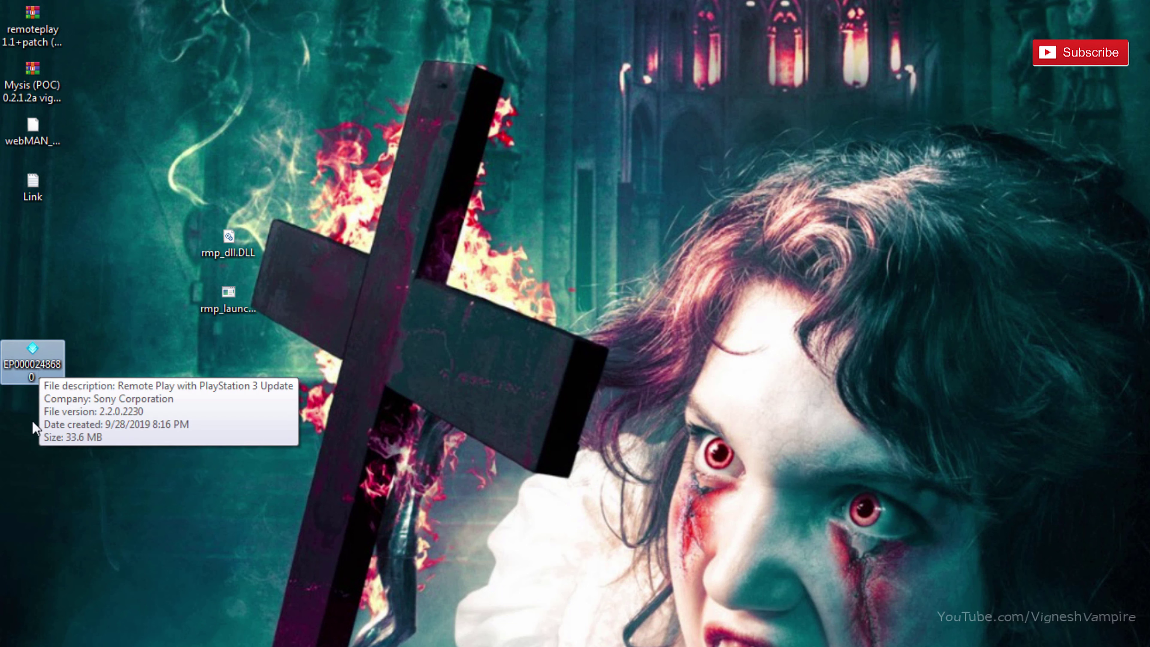
# View the computer's drives in a maximized Computer window and check its system properties
pyautogui.press('super')
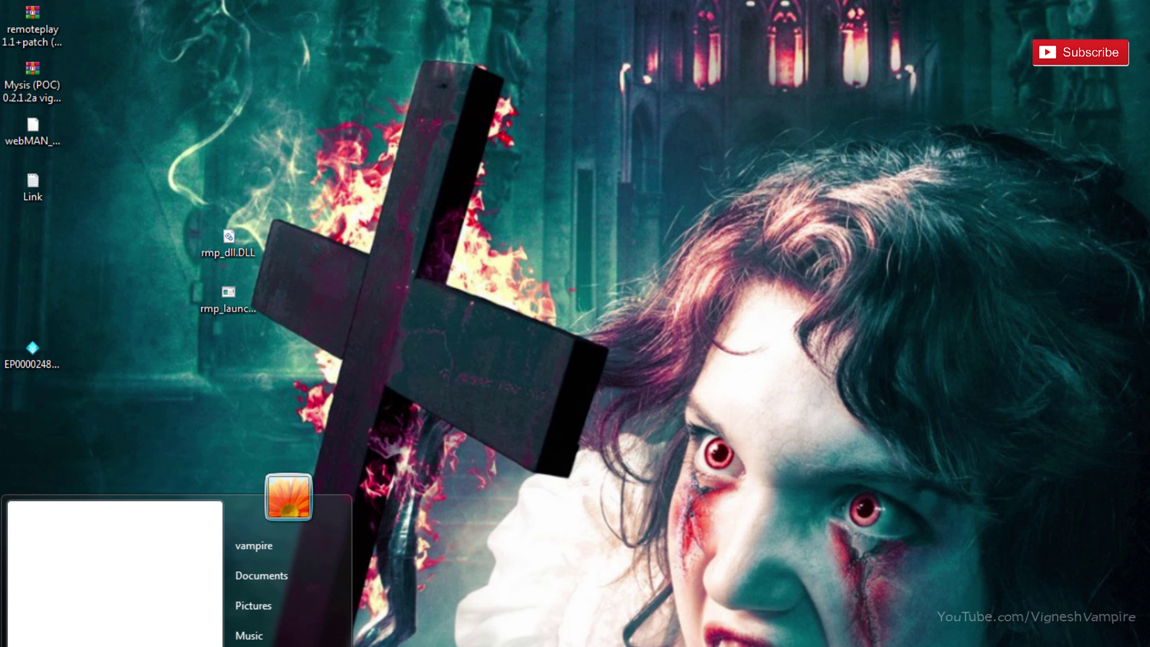
pyautogui.press('super+e')
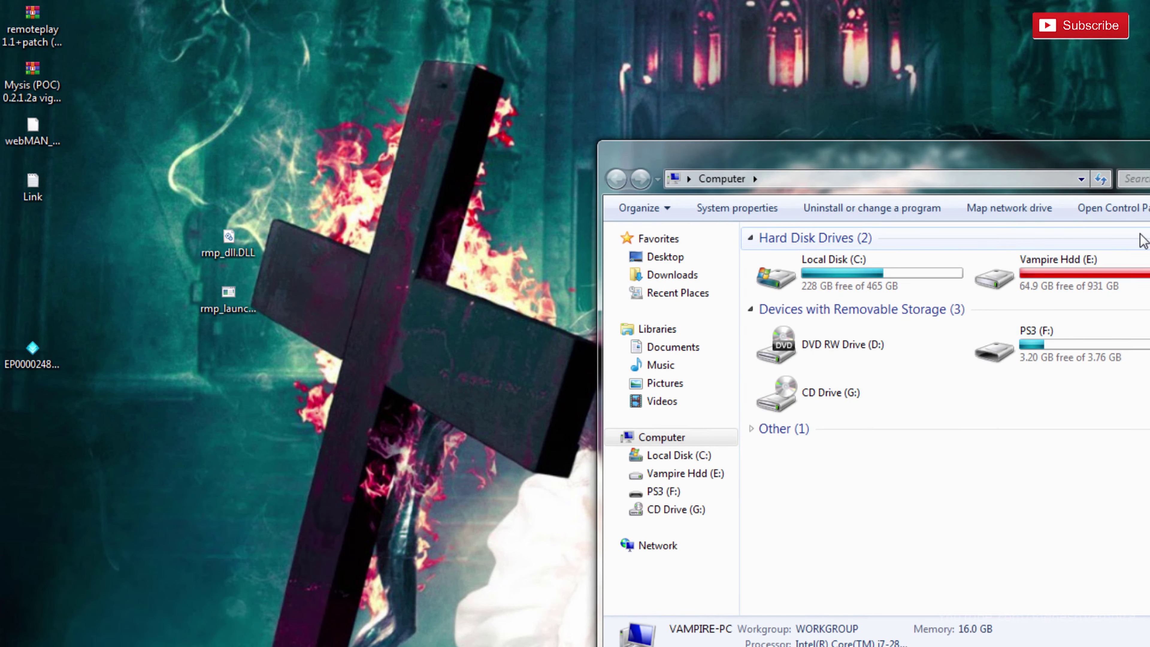
pyautogui.press('super+Up')
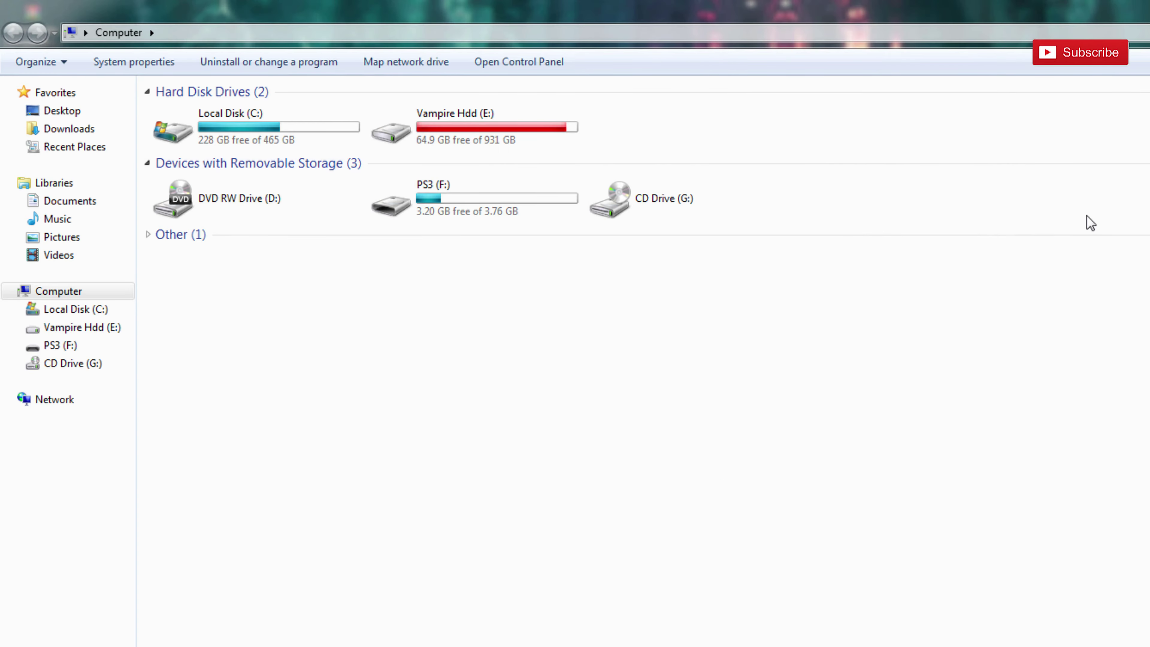
pyautogui.rightClick(741, 591)
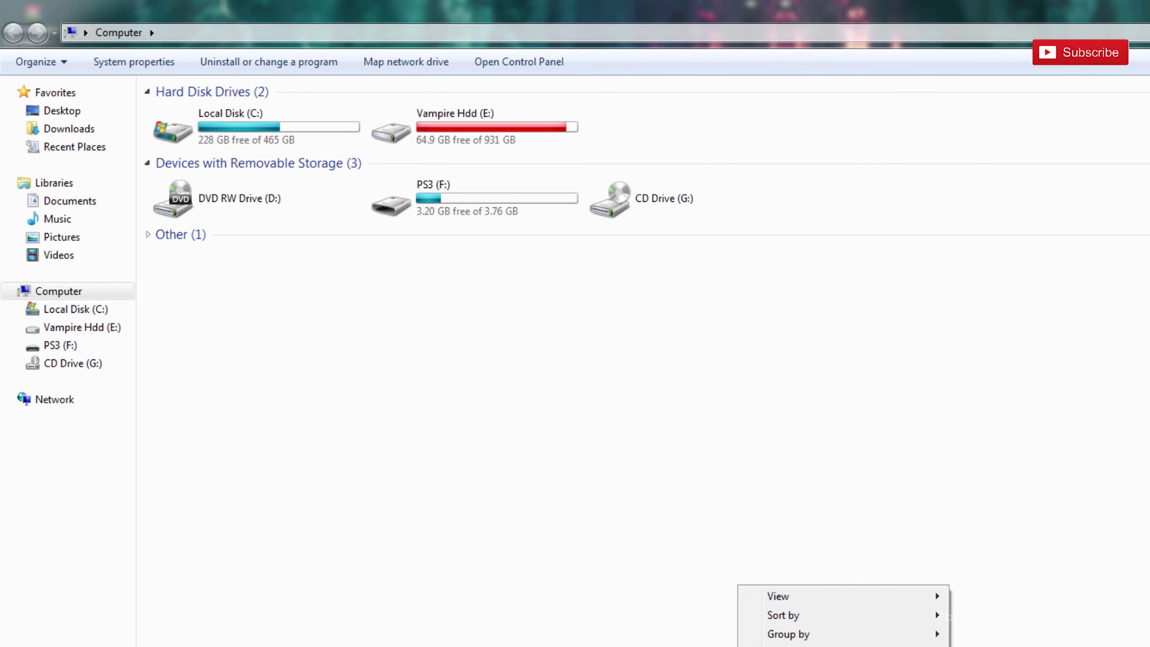
pyautogui.press('Escape')
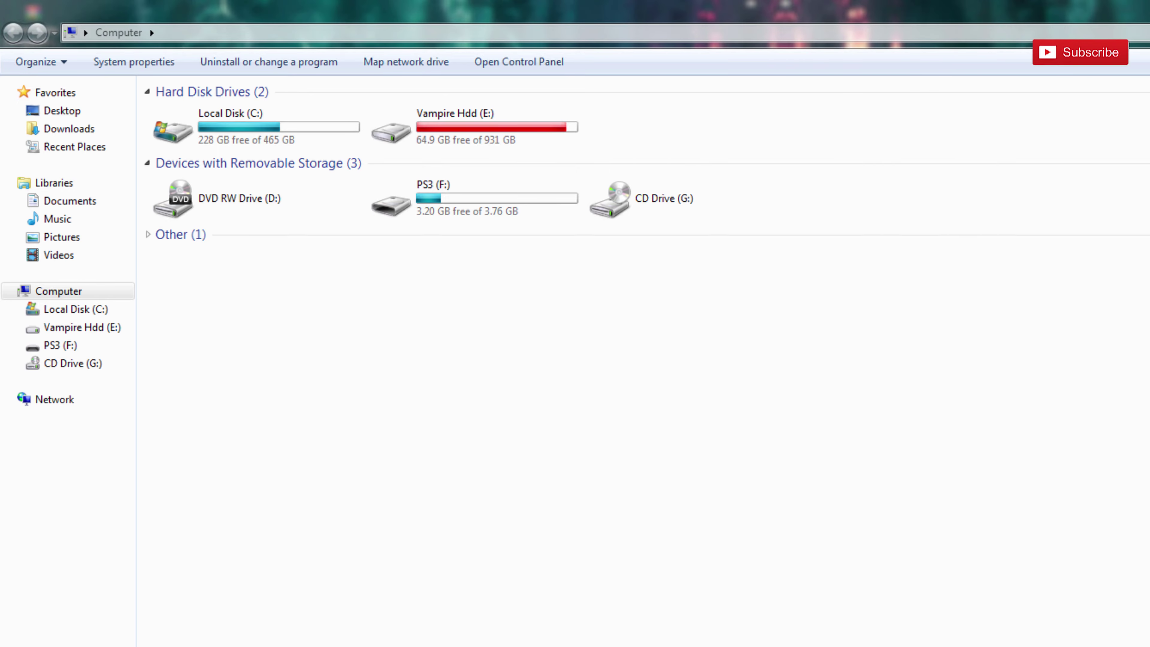
pyautogui.press('super+Pause')
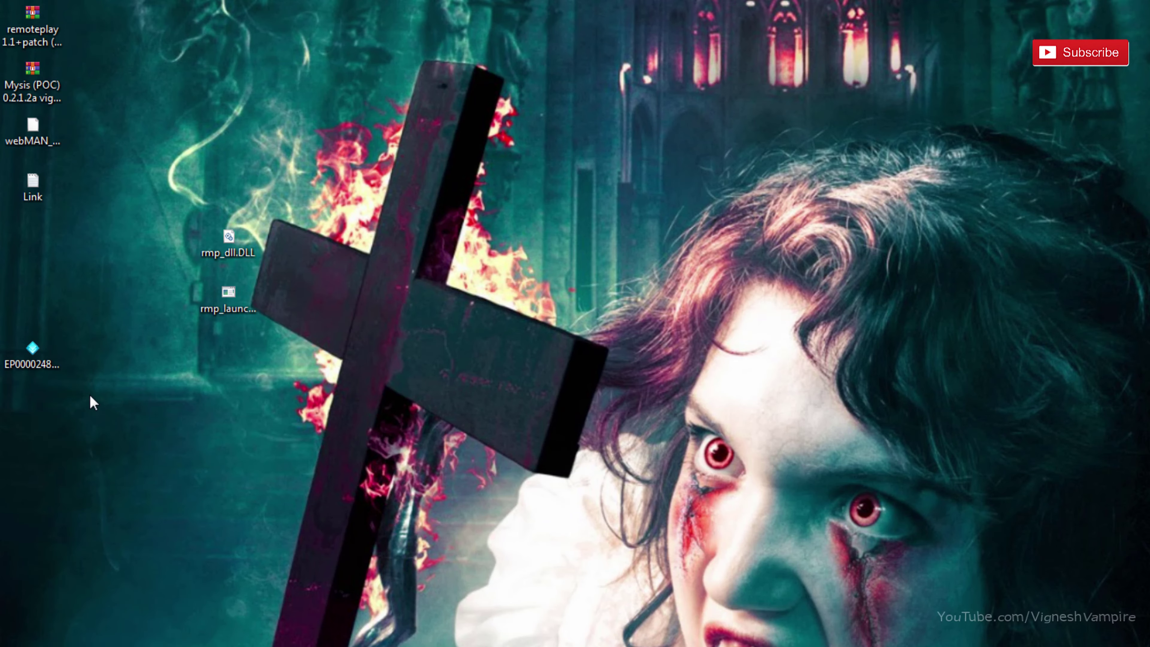
pyautogui.click(55, 360)
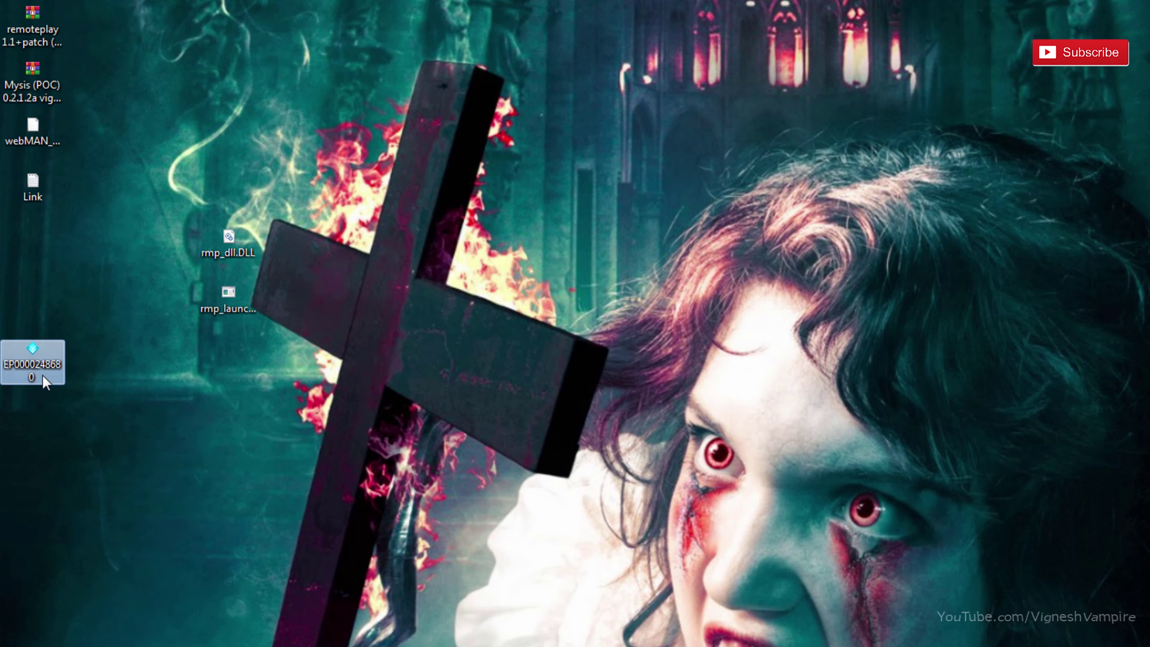
pyautogui.moveTo(26, 356)
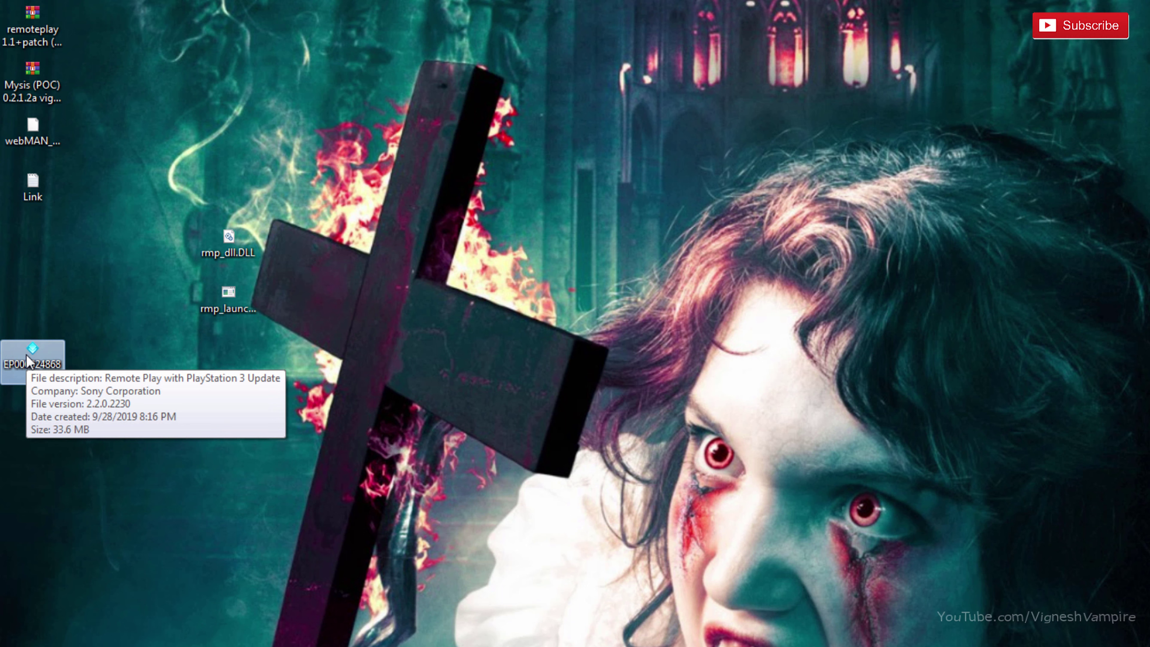
pyautogui.doubleClick(27, 354)
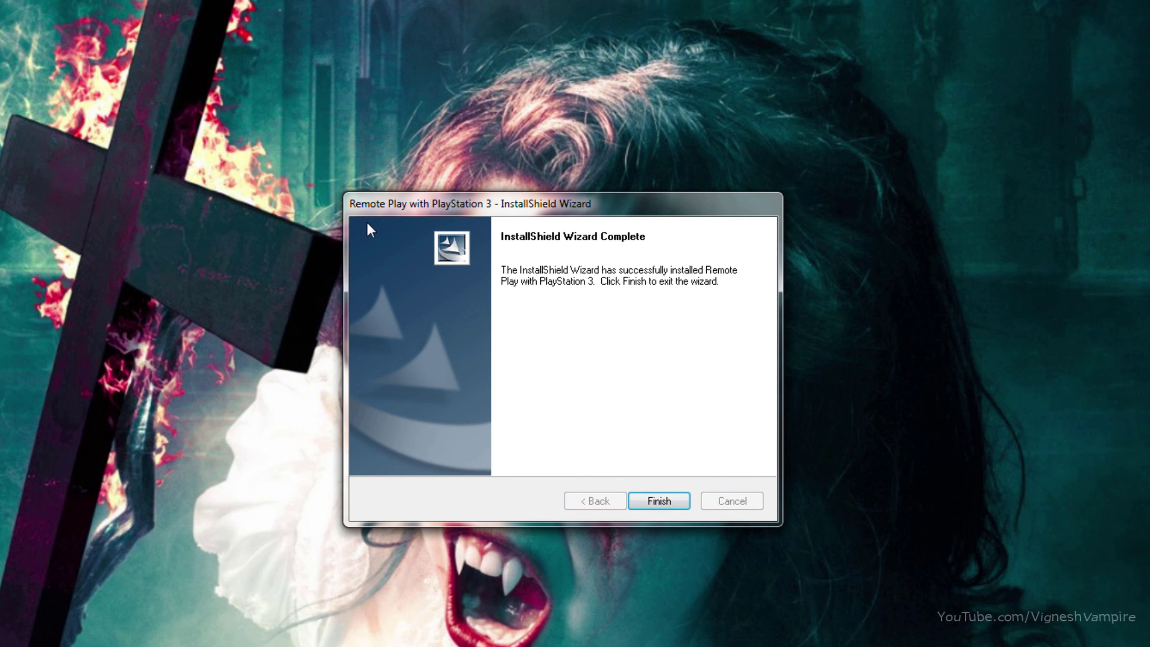
pyautogui.click(659, 501)
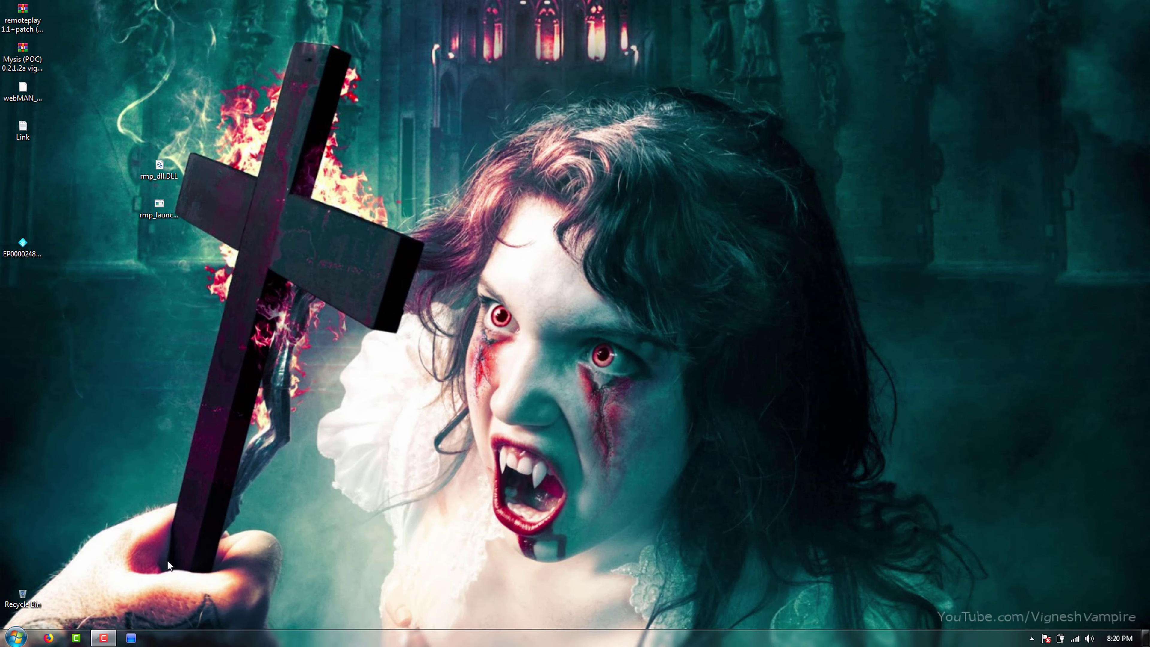
# Find Remote Play with PlayStation 3 among the installed PlayStation Tools programs and open its shortcut properties
pyautogui.click(16, 638)
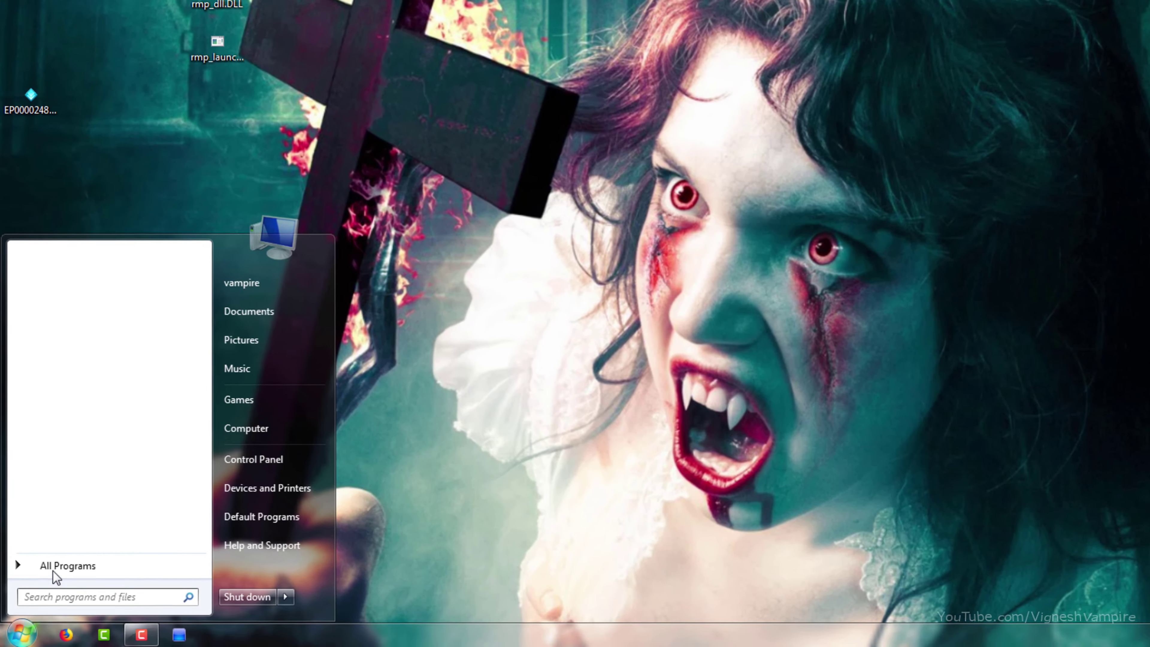
pyautogui.click(54, 569)
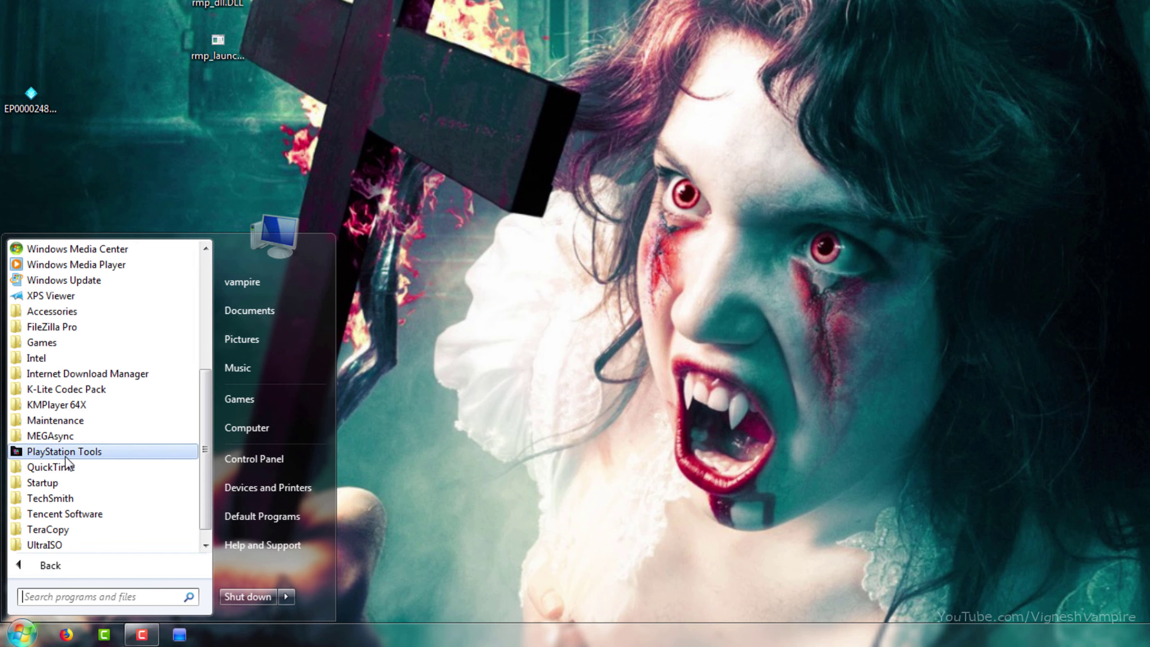
pyautogui.scroll(5, 75, 456)
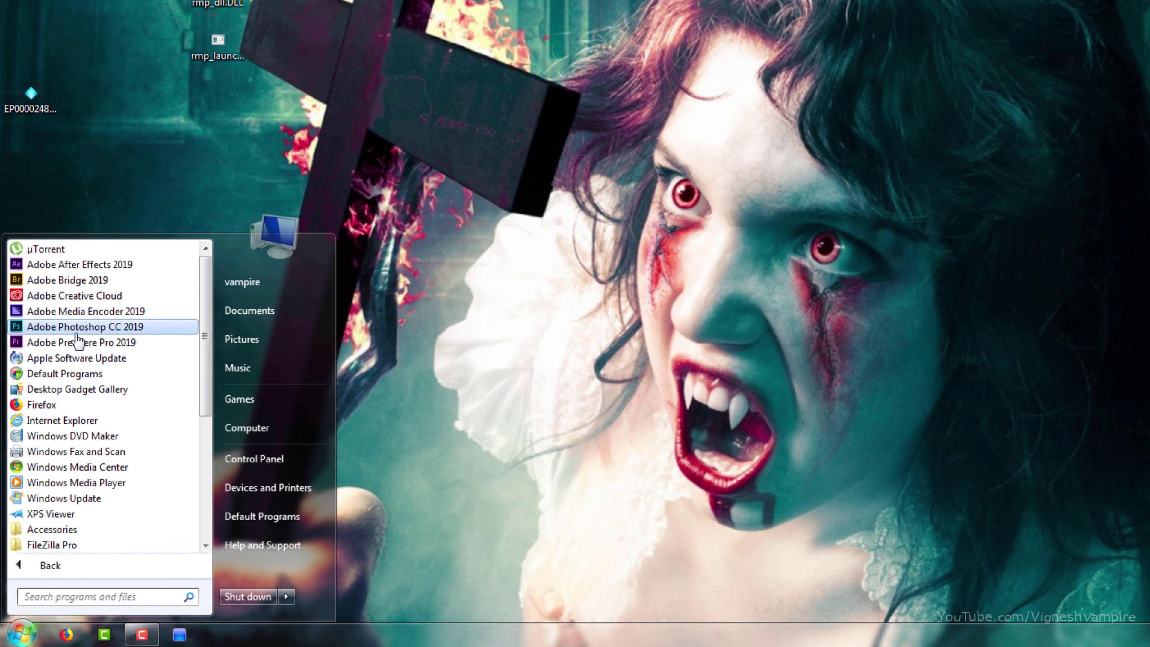
pyautogui.scroll(-5, 63, 416)
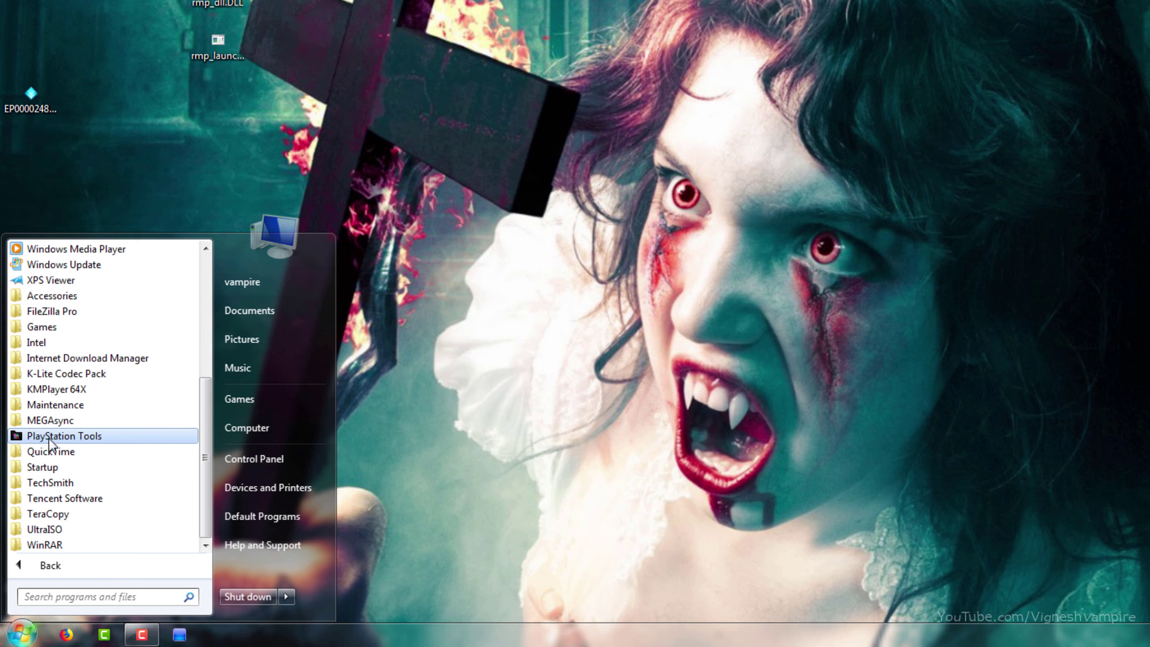
pyautogui.click(69, 437)
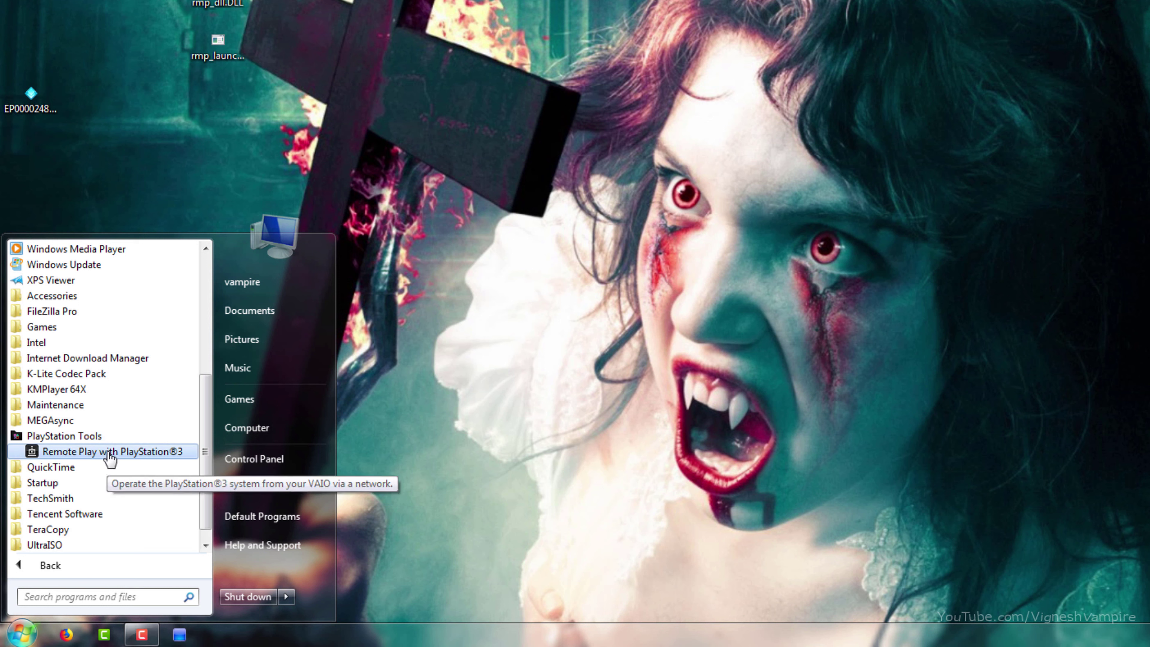
pyautogui.rightClick(109, 454)
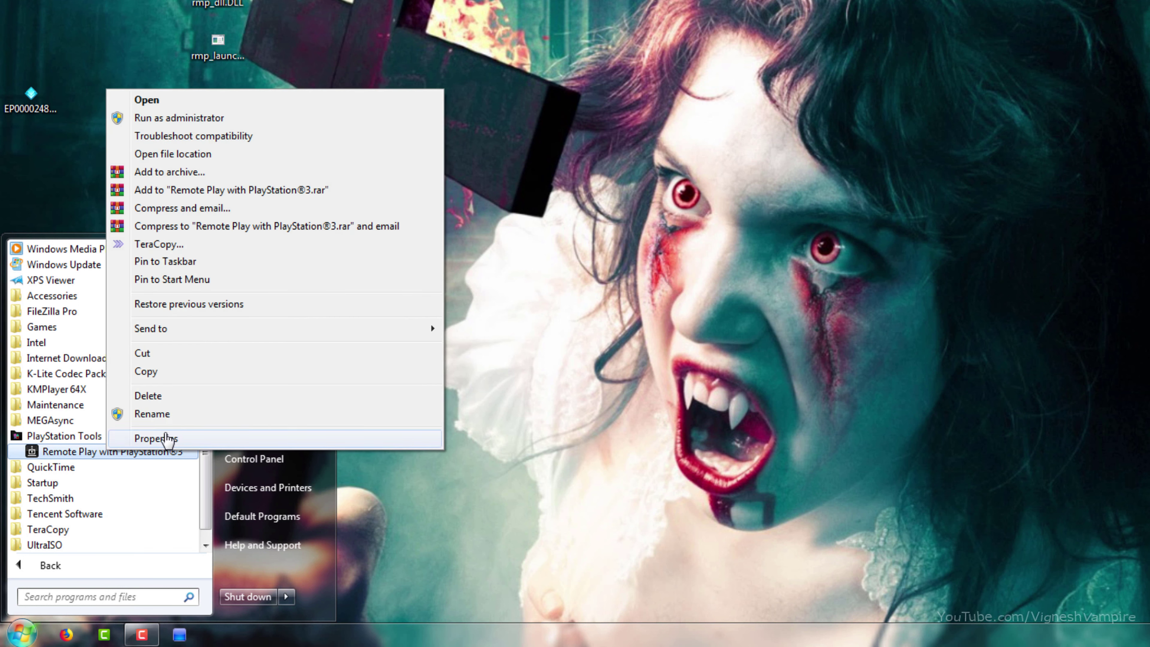
pyautogui.click(160, 440)
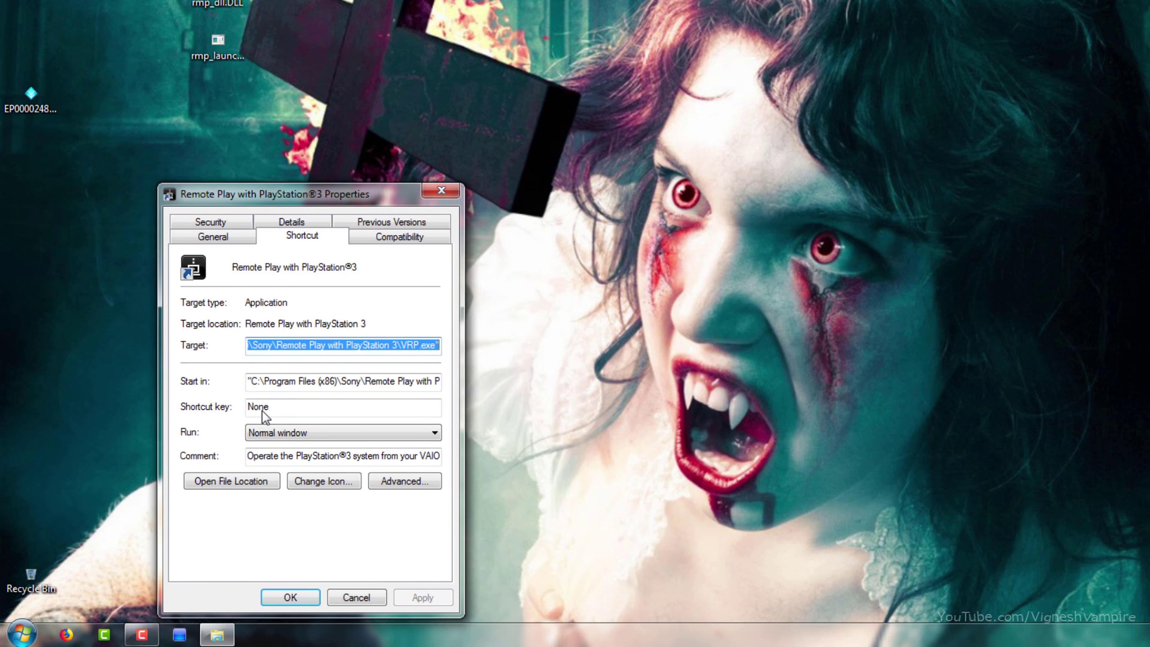
# Open the Remote Play shortcut's file location, close the shortcut properties and make the folder window taller beside the desktop patch files
pyautogui.click(292, 382)
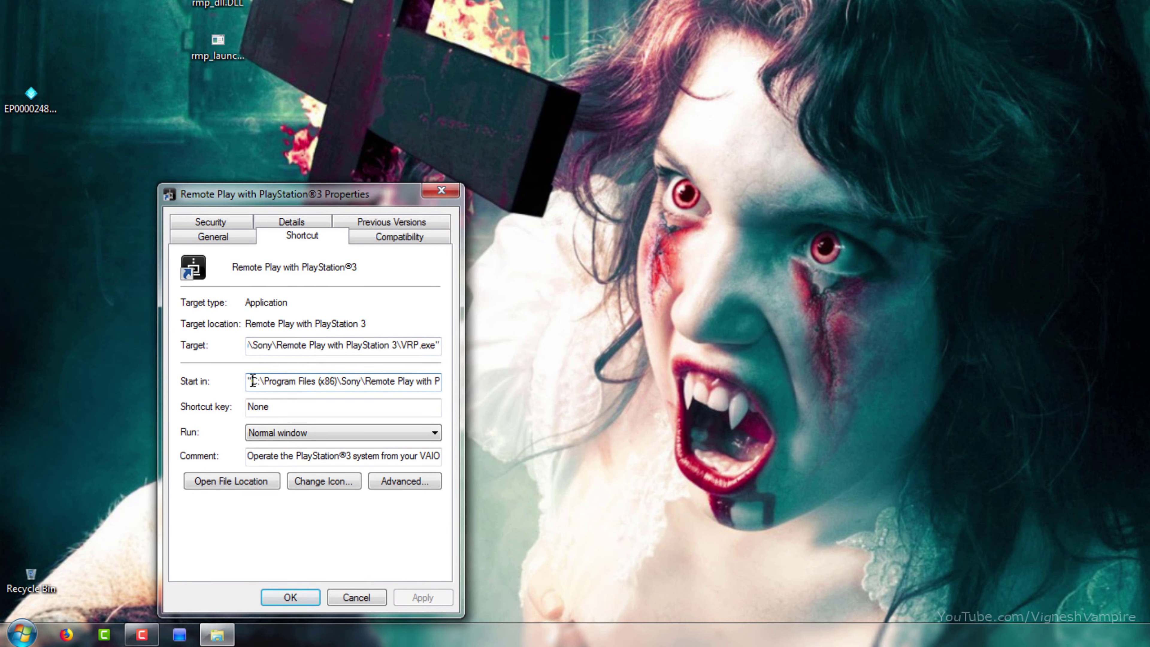
pyautogui.moveTo(250, 381); pyautogui.dragTo(484, 382)
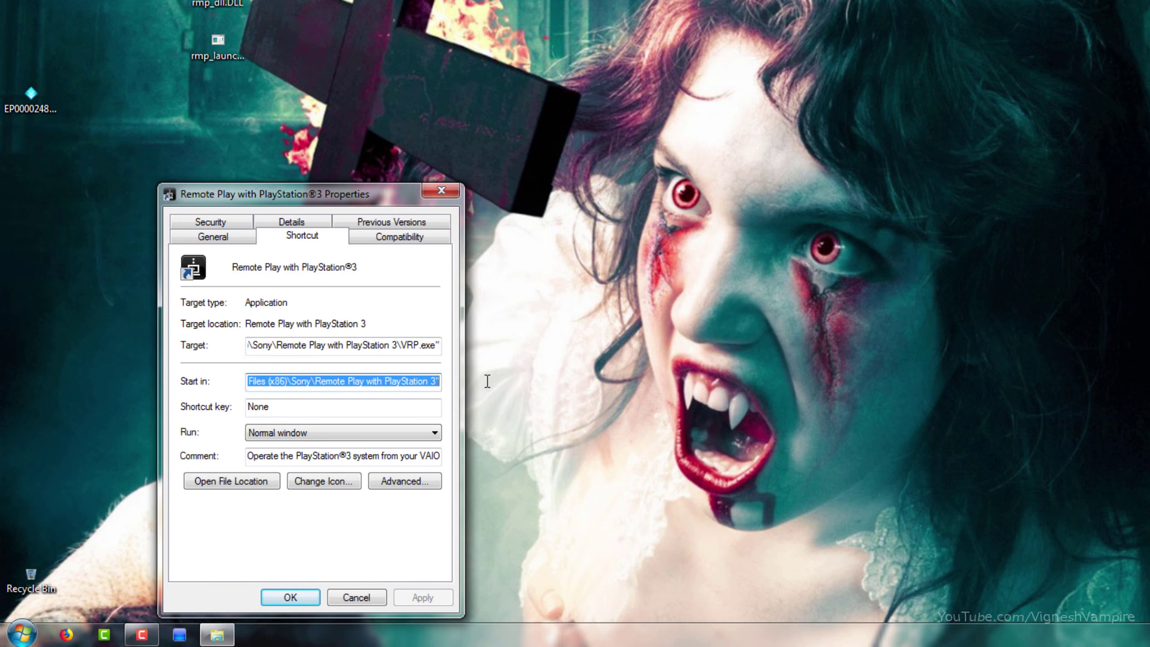
pyautogui.click(249, 481)
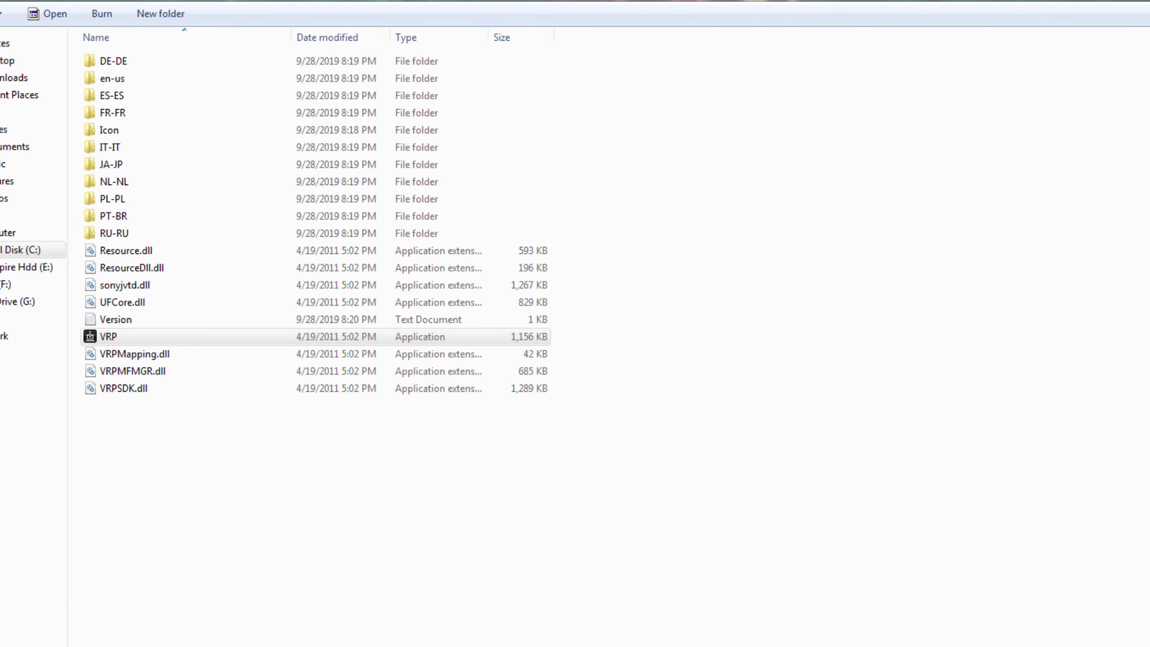
pyautogui.click(231, 515)
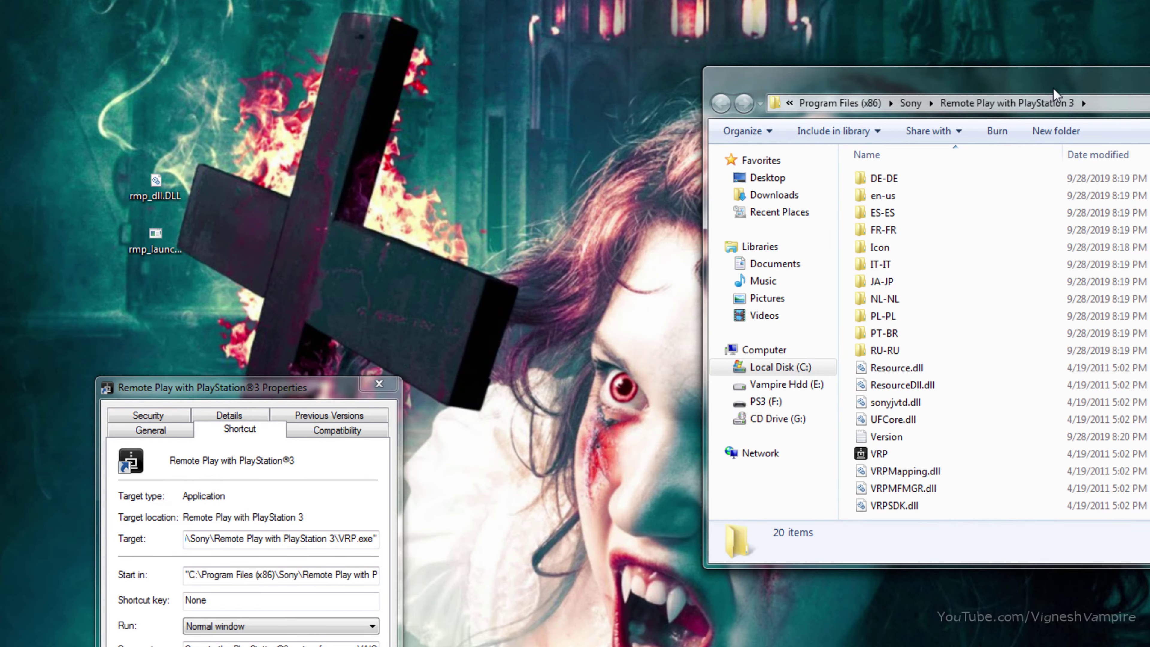
pyautogui.click(383, 386)
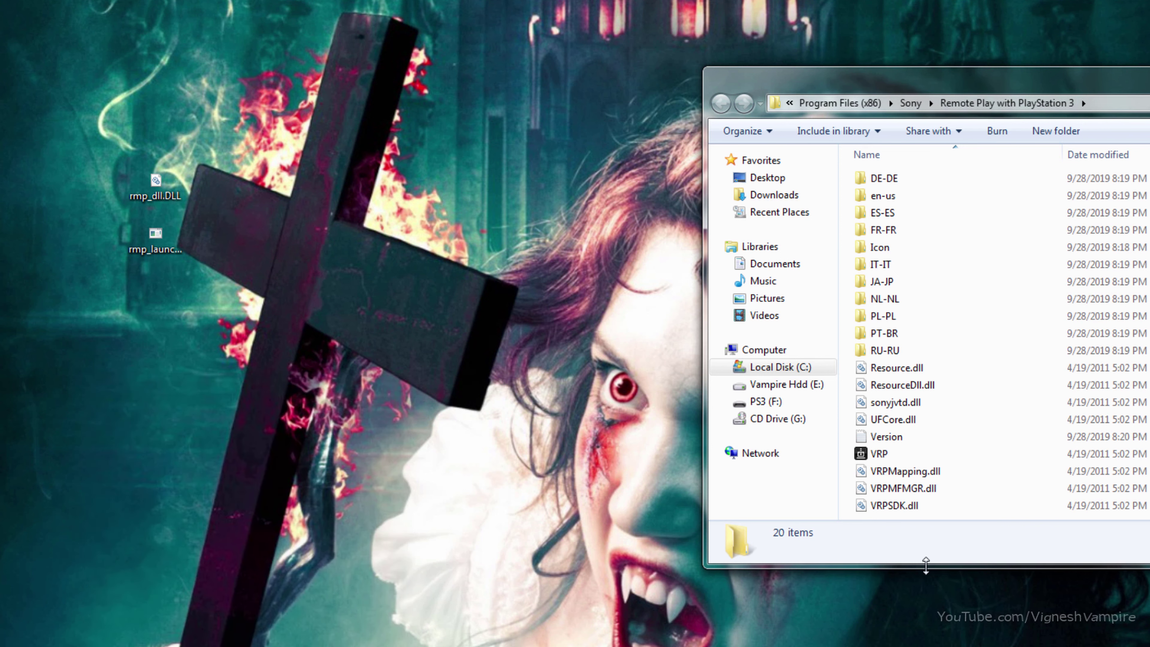
pyautogui.moveTo(925, 564); pyautogui.dragTo(929, 646)
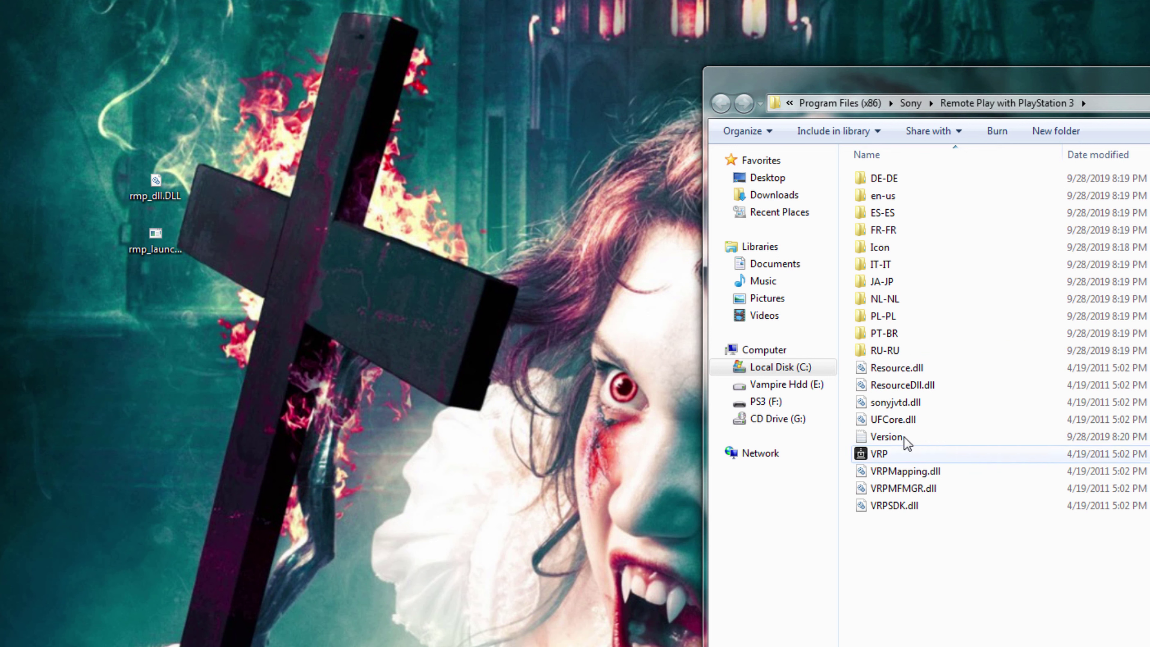
# Copy rmp_dll.DLL and rmp_launcher from the desktop into the Remote Play with PlayStation 3 installation folder
pyautogui.moveTo(190, 137); pyautogui.dragTo(125, 277)
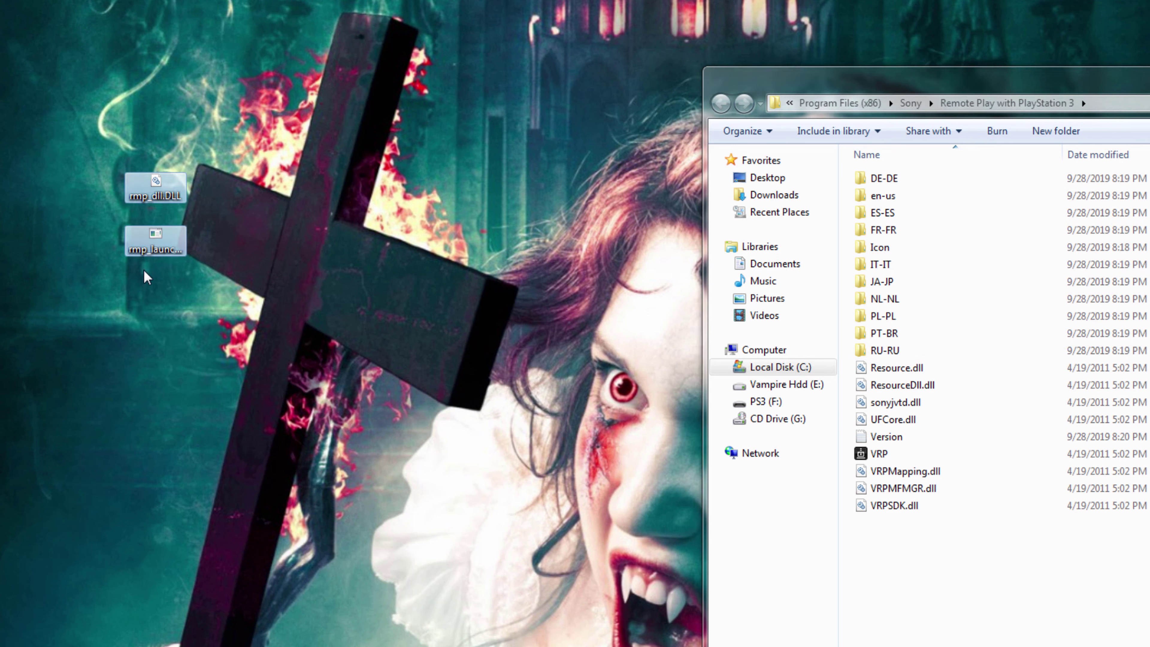
pyautogui.rightClick(152, 247)
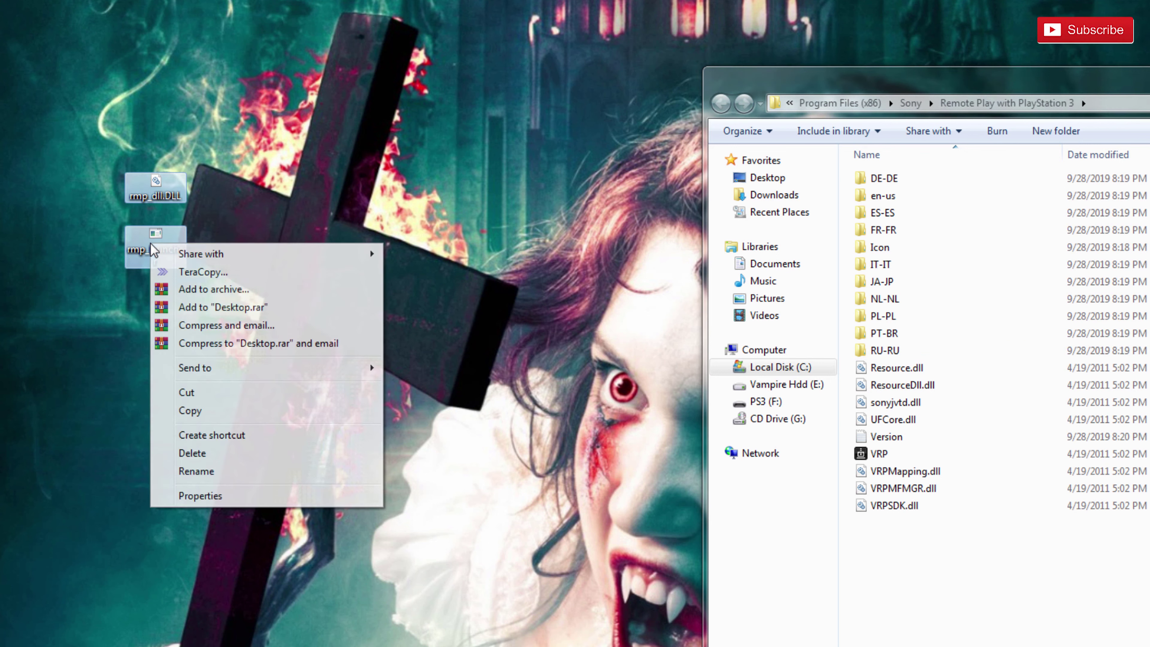
pyautogui.click(213, 410)
pyautogui.click(837, 534)
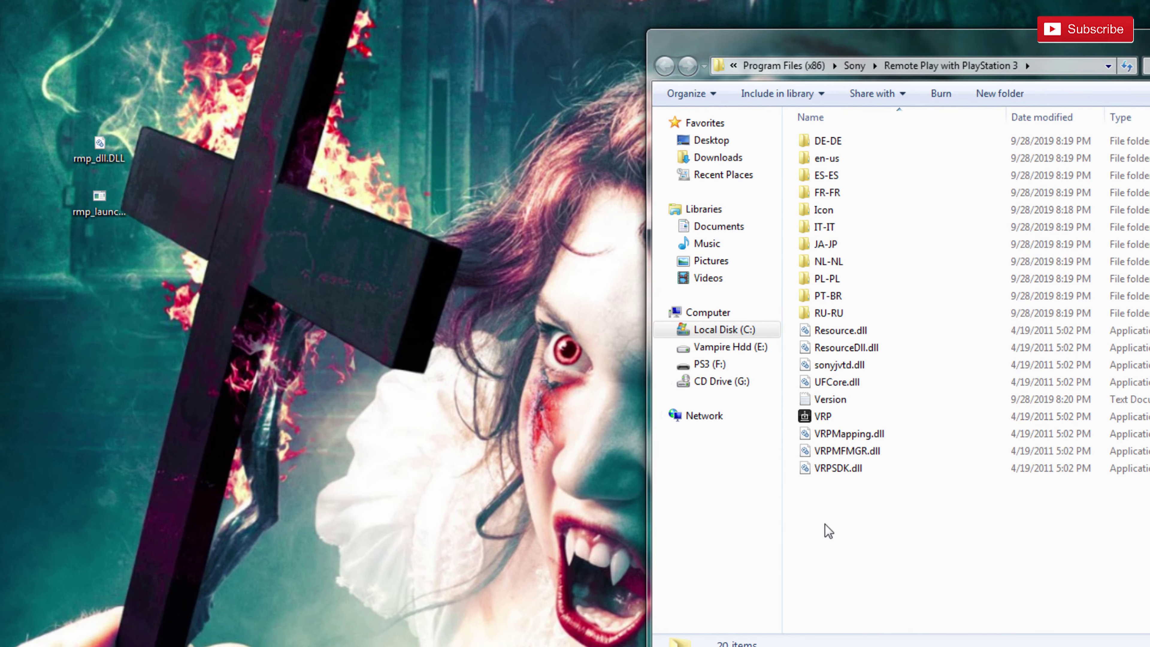
pyautogui.rightClick(838, 533)
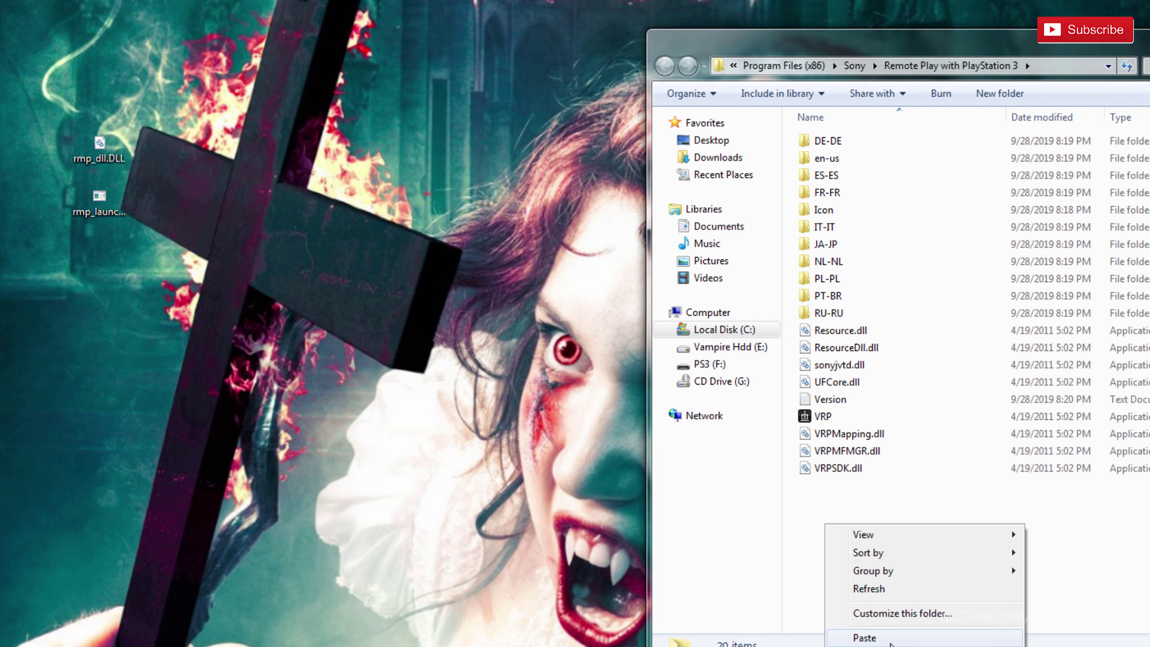
pyautogui.click(890, 642)
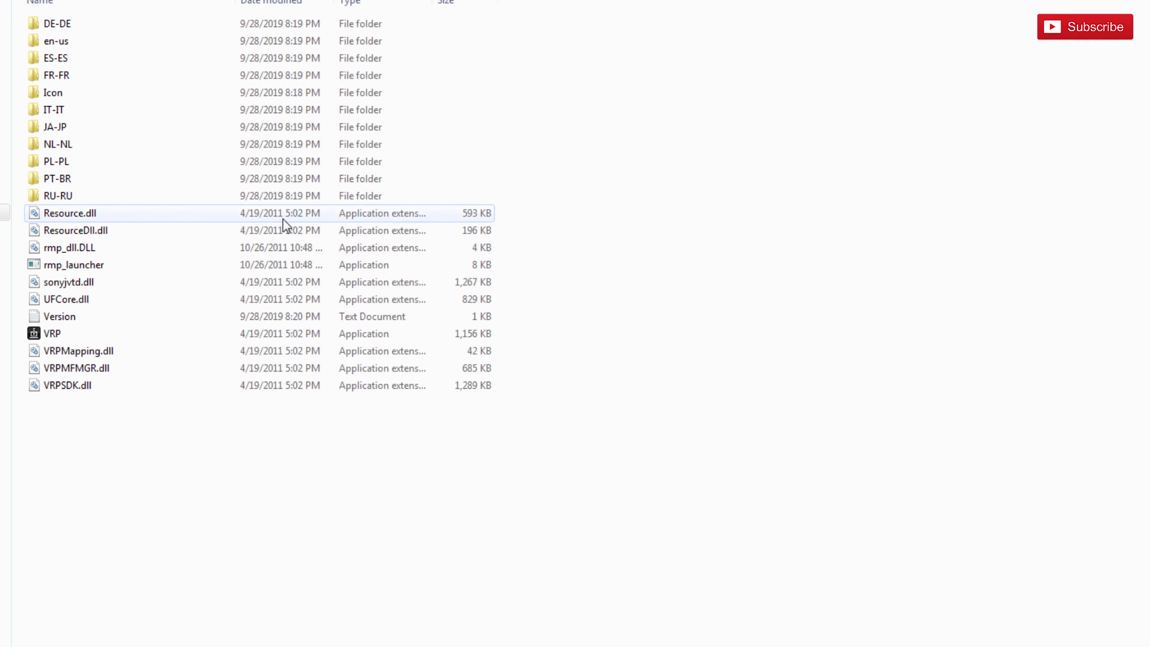
# Set rmp_launcher in the installation folder to Windows 7 compatibility mode and to run as an administrator, and apply the settings
pyautogui.click(84, 263)
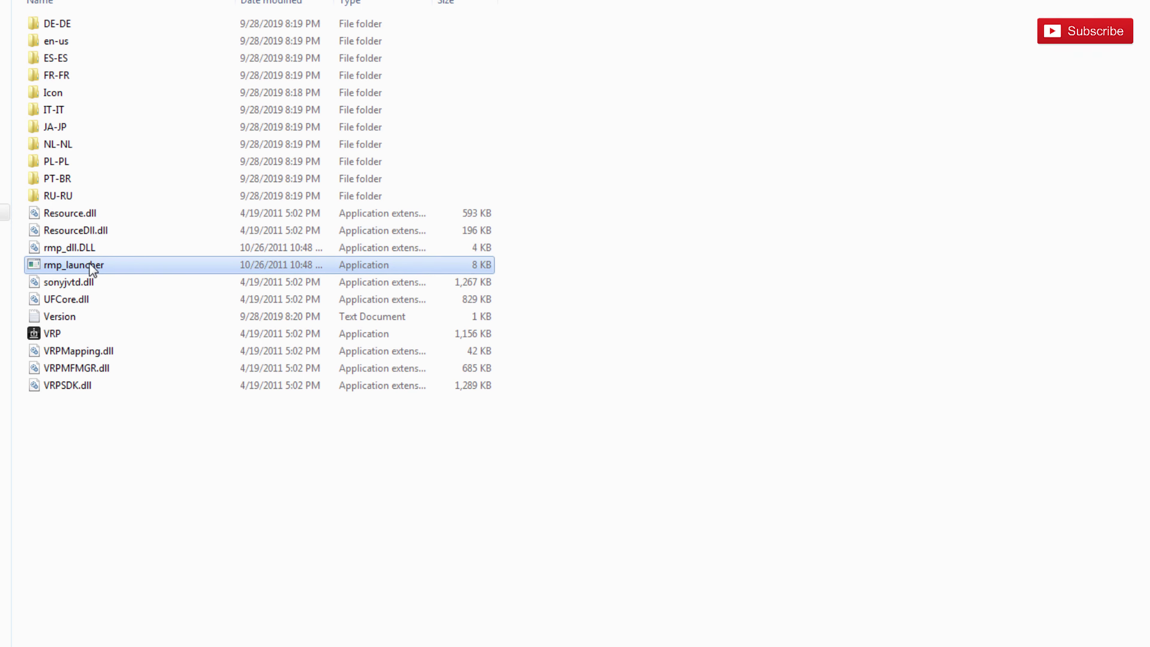
pyautogui.rightClick(118, 268)
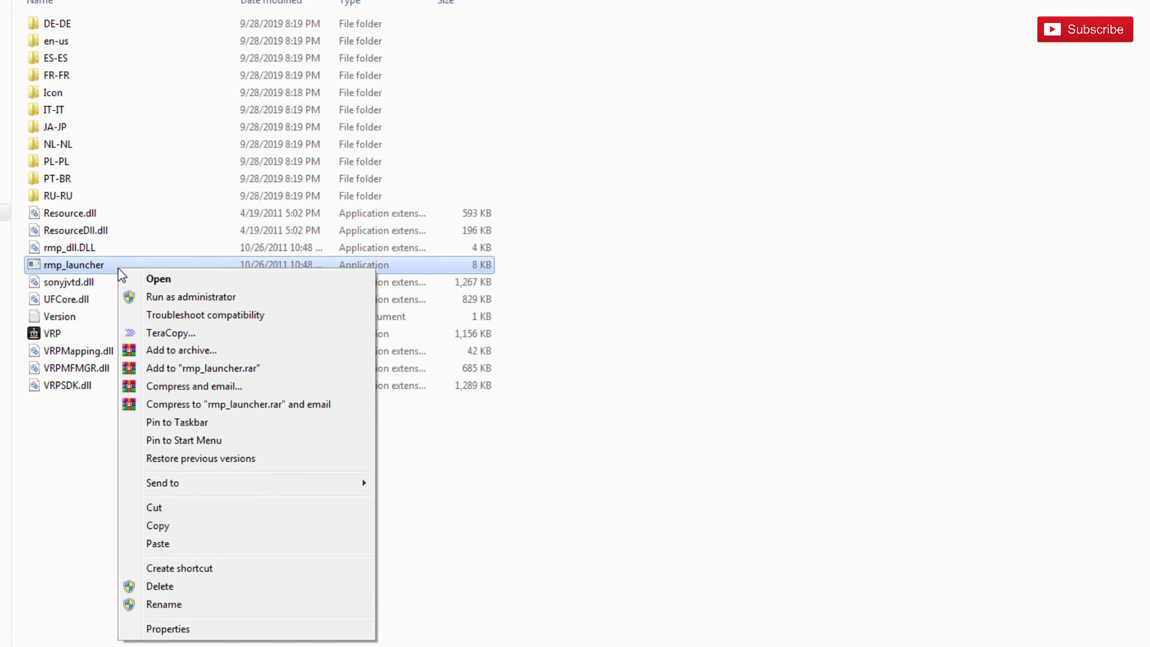
pyautogui.click(220, 628)
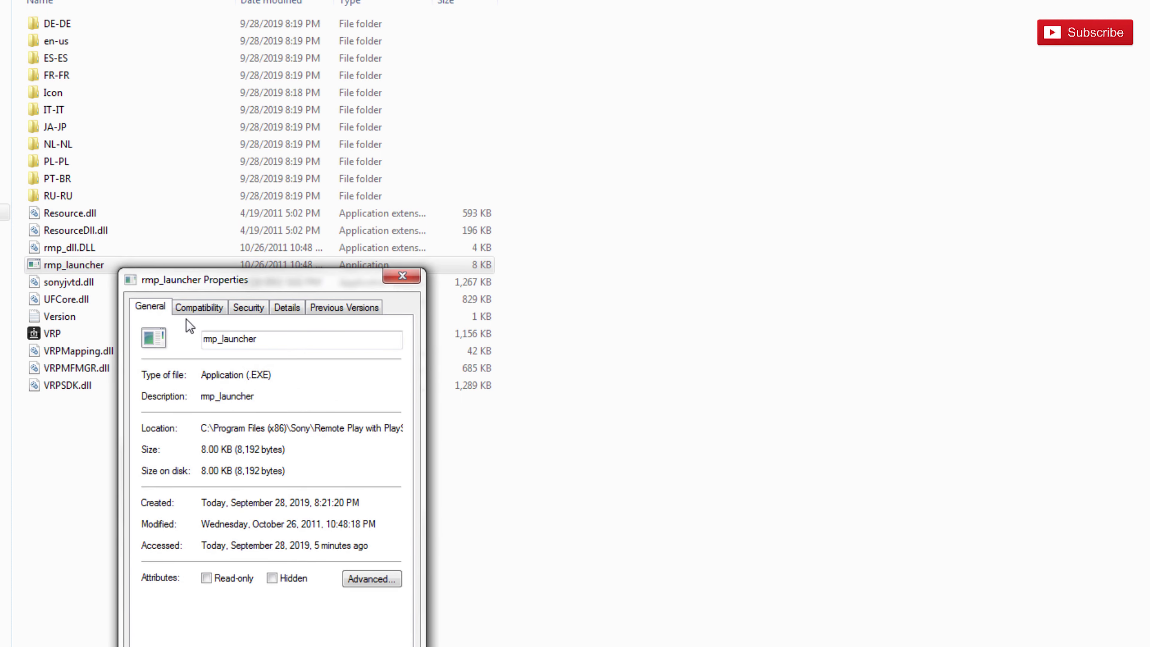
pyautogui.click(210, 311)
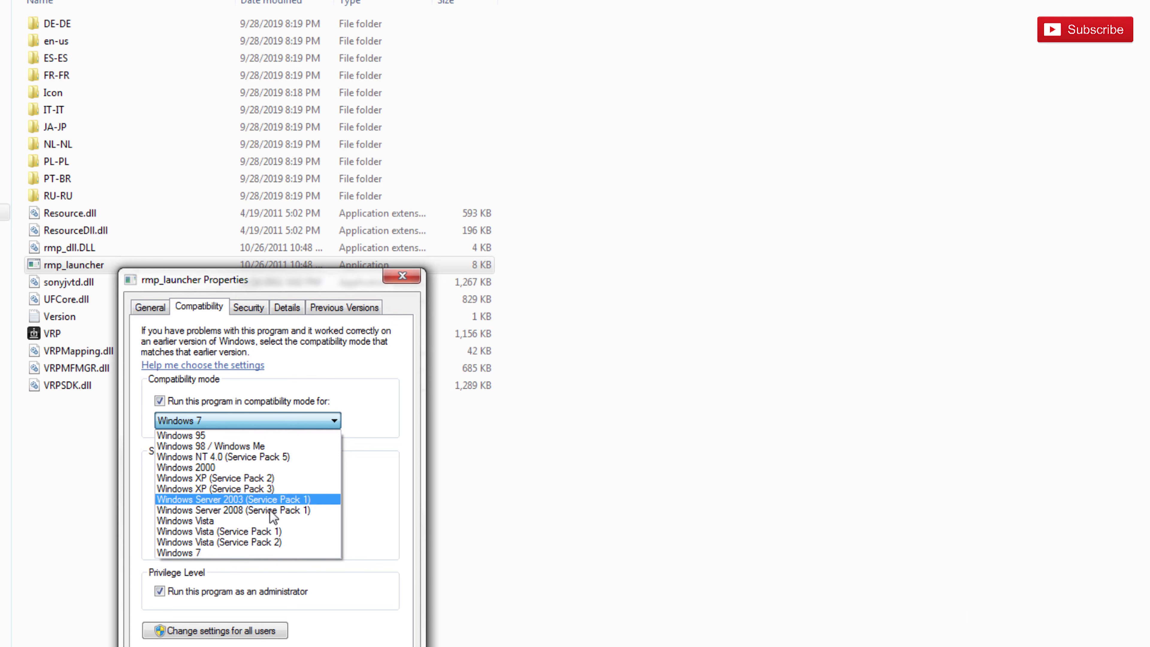
pyautogui.click(228, 552)
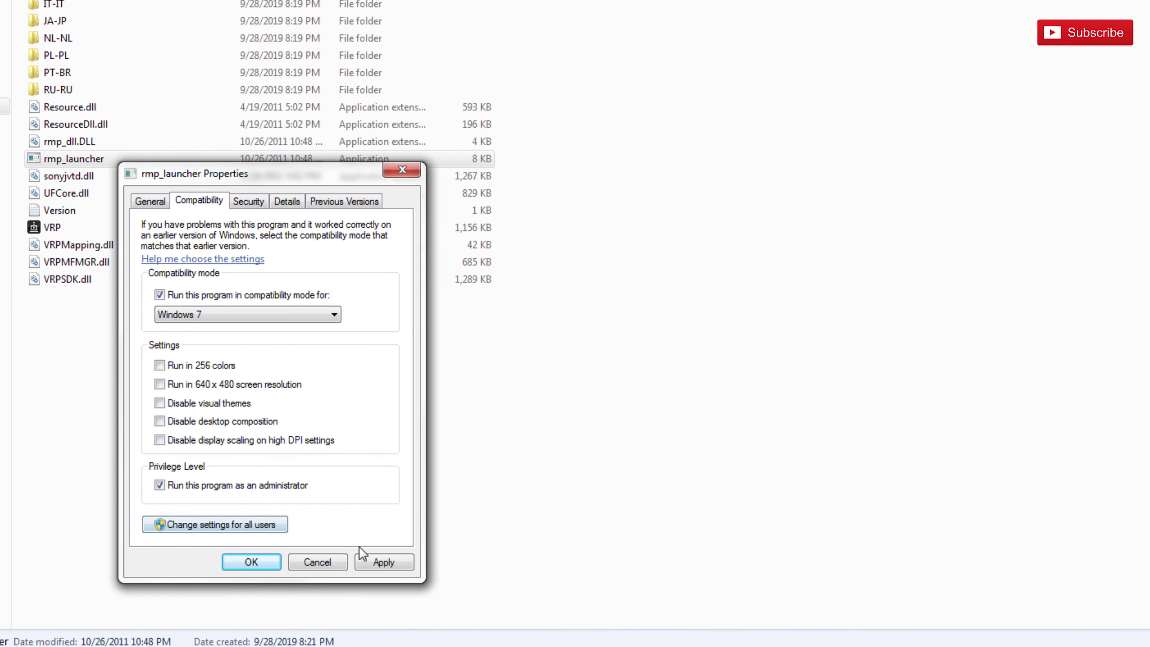
pyautogui.click(378, 565)
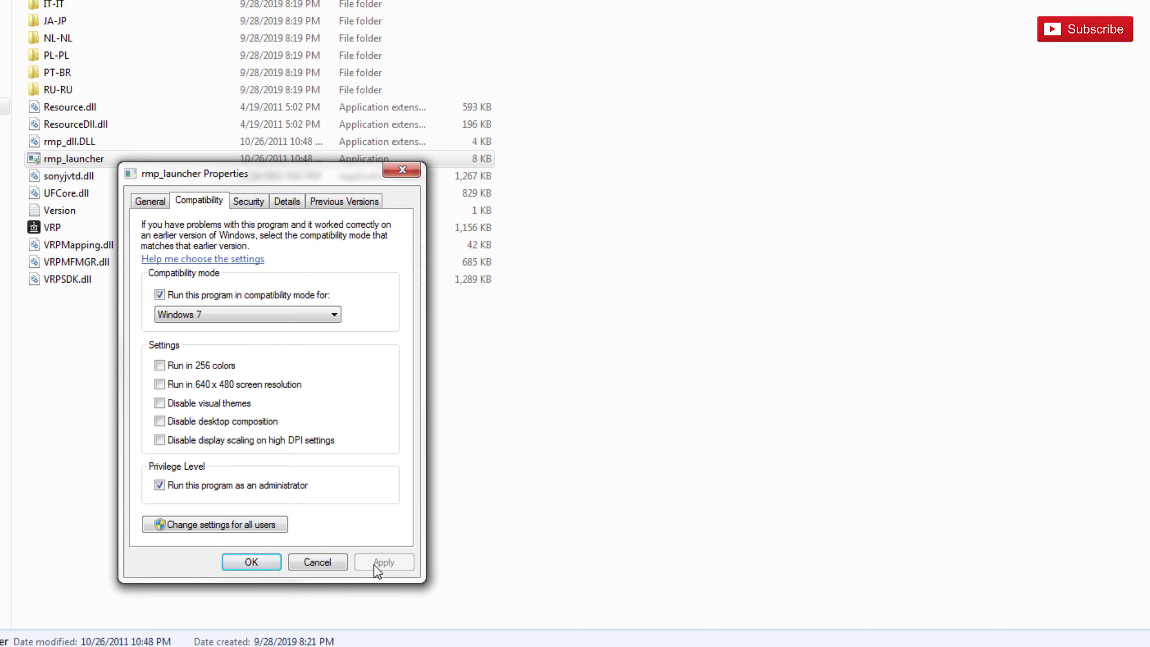
pyautogui.click(268, 568)
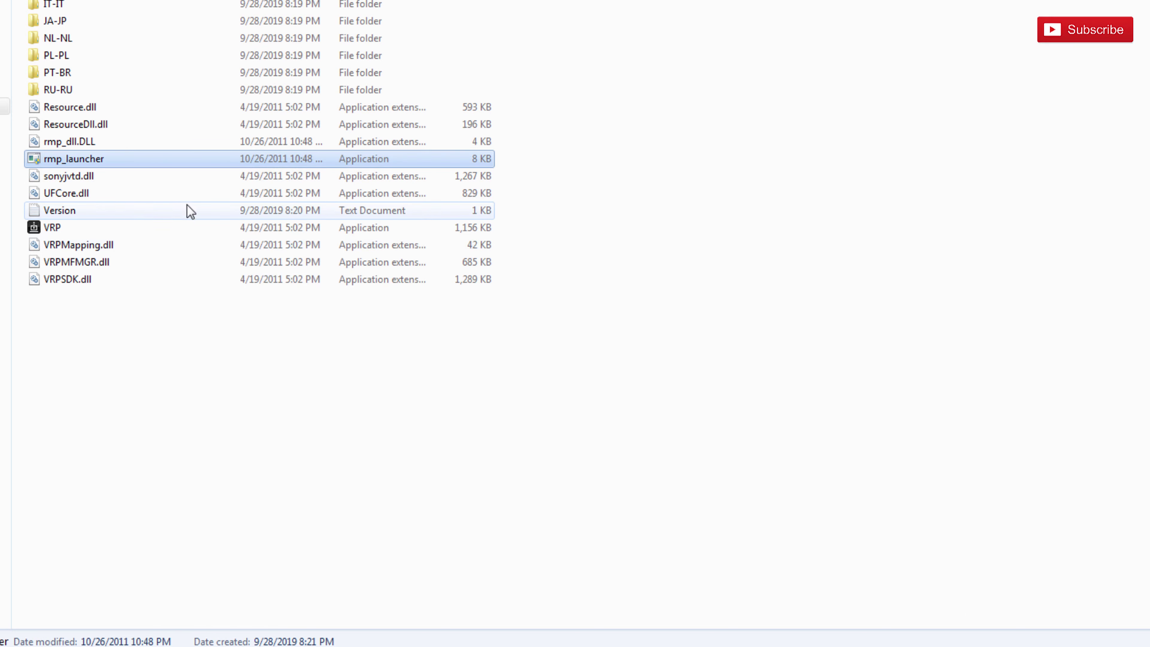
# Run rmp_launcher from the installation folder, dismiss the error and run it again to start the Remote Play setup wizard
pyautogui.doubleClick(140, 161)
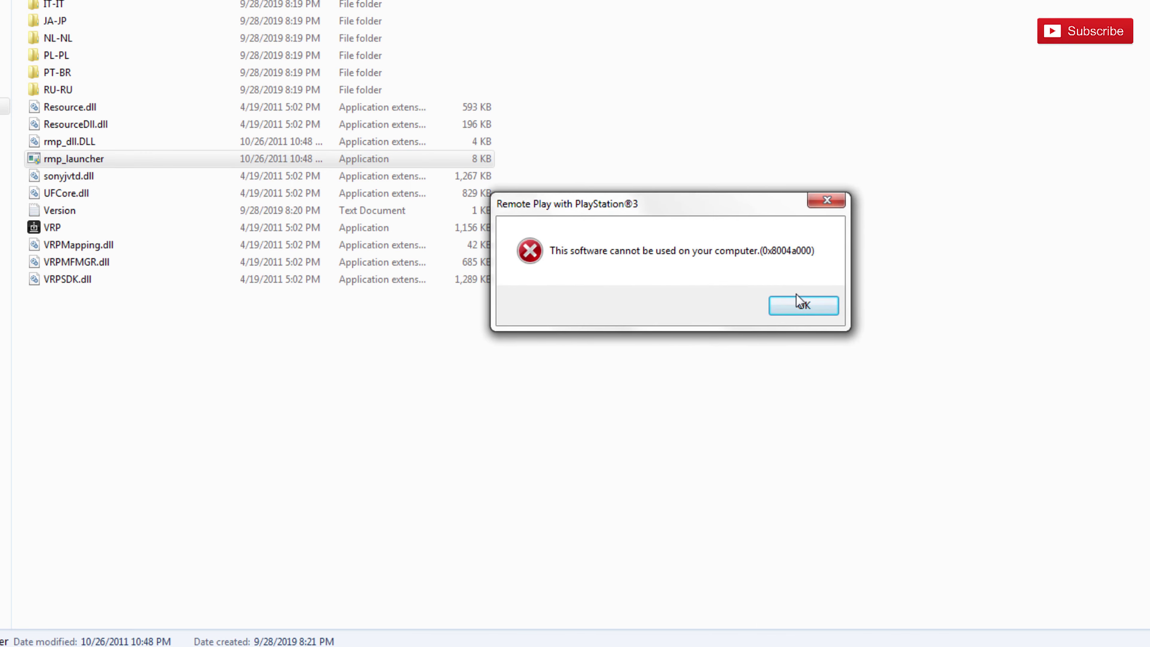
pyautogui.click(804, 307)
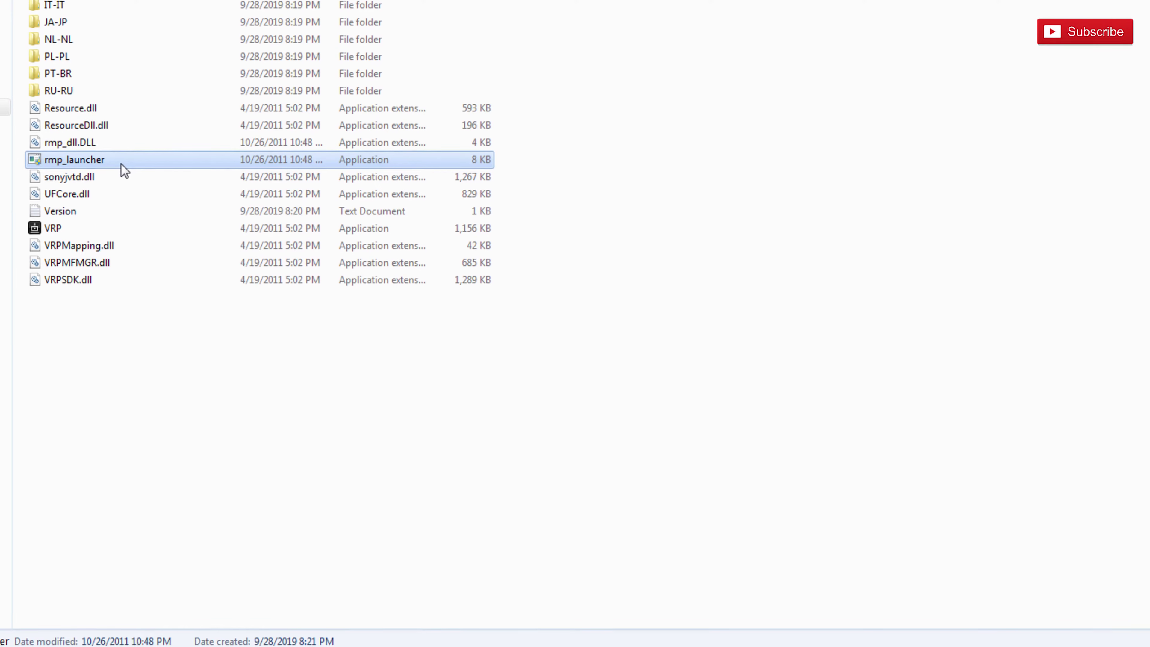
pyautogui.doubleClick(107, 162)
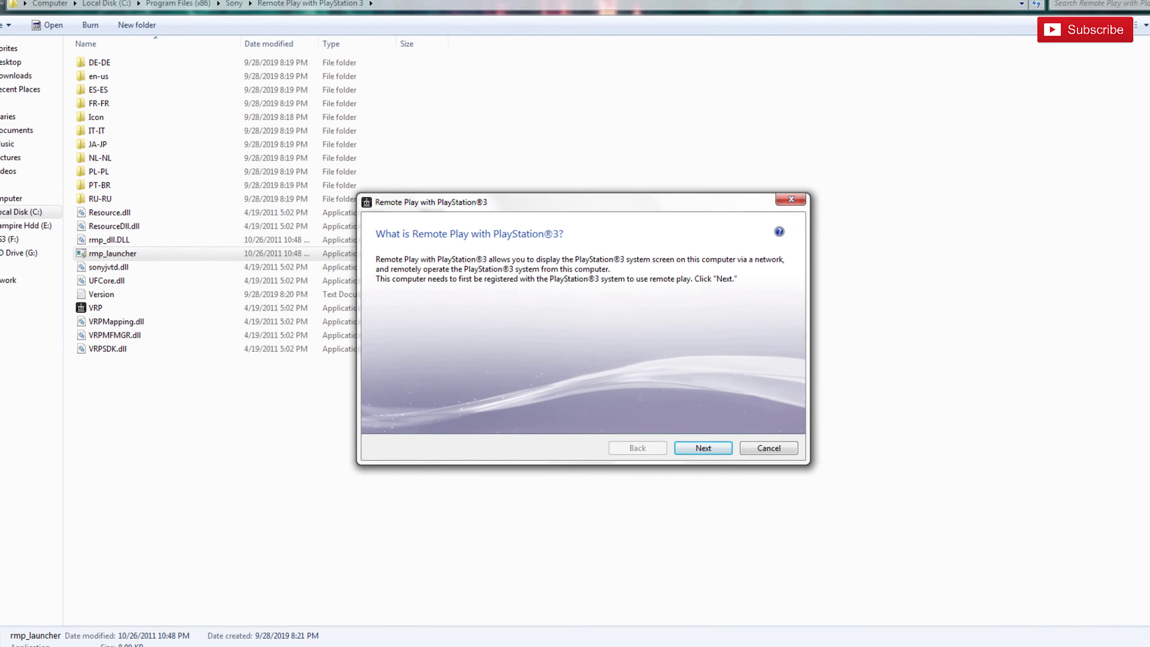
pyautogui.moveTo(127, 260); pyautogui.dragTo(279, 638)
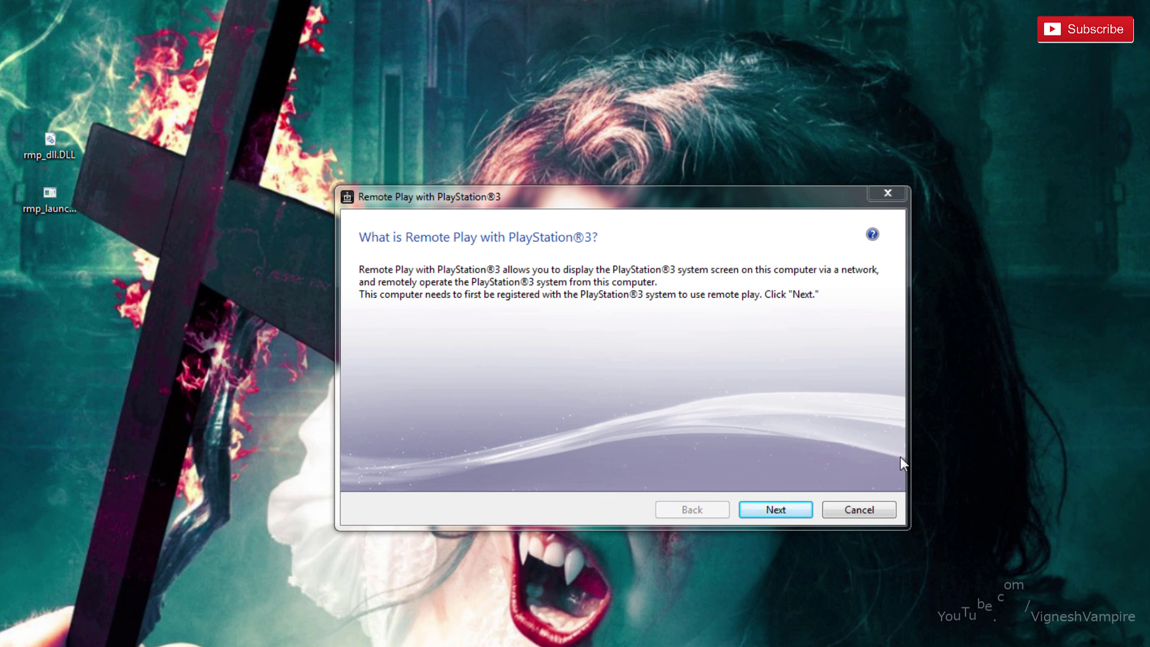
# Register this computer to the PlayStation 3 system, keeping the nickname VAMPIRE-PC and entering the 8-digit registration number from the console
pyautogui.click(801, 422)
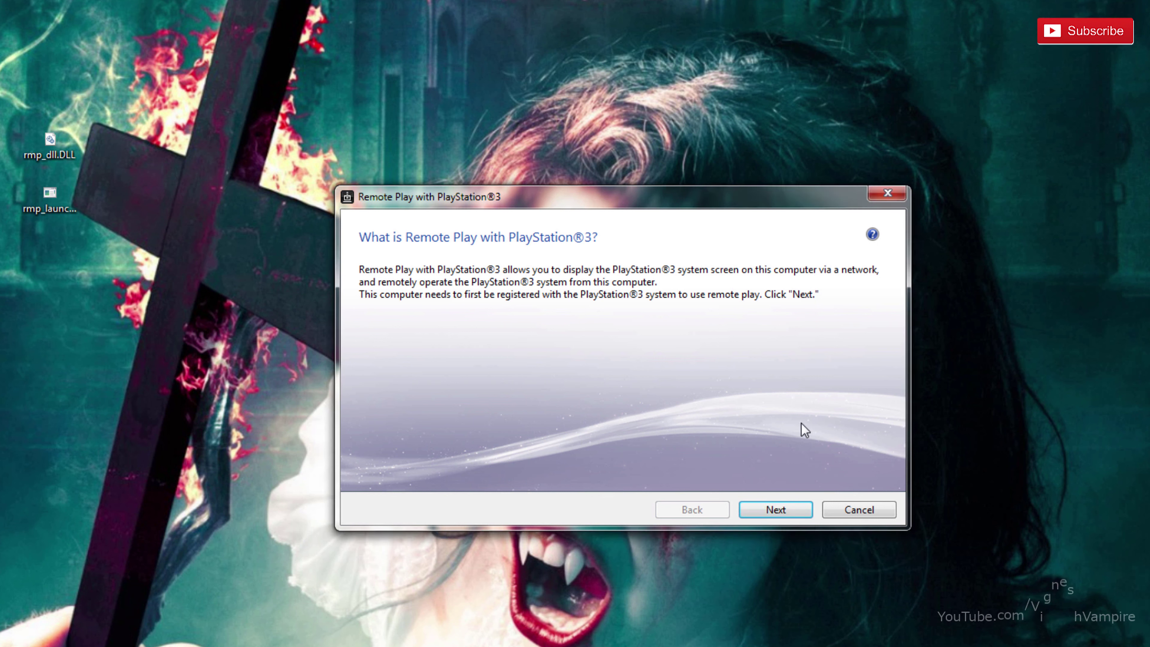
pyautogui.click(775, 513)
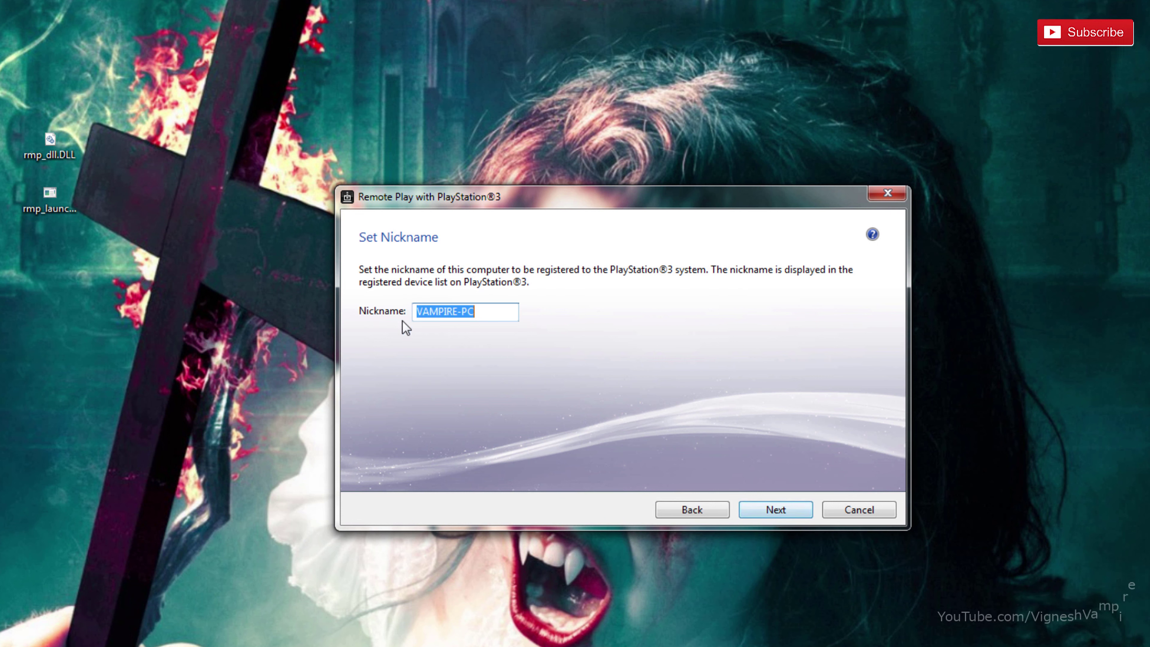
pyautogui.click(784, 510)
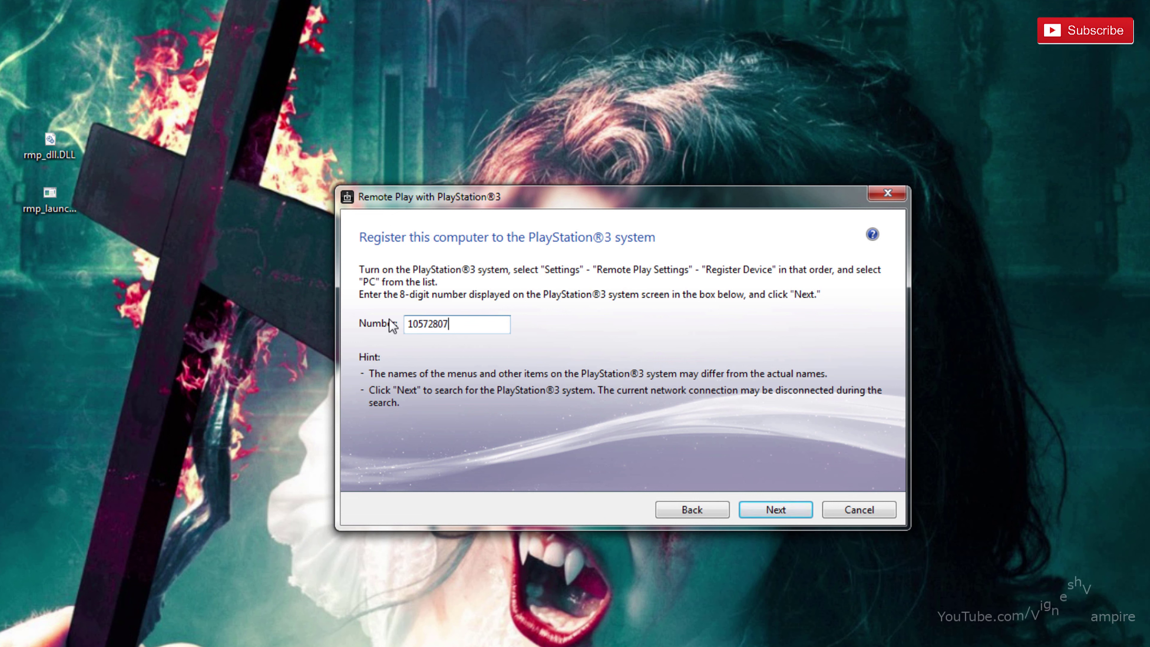
pyautogui.click(771, 511)
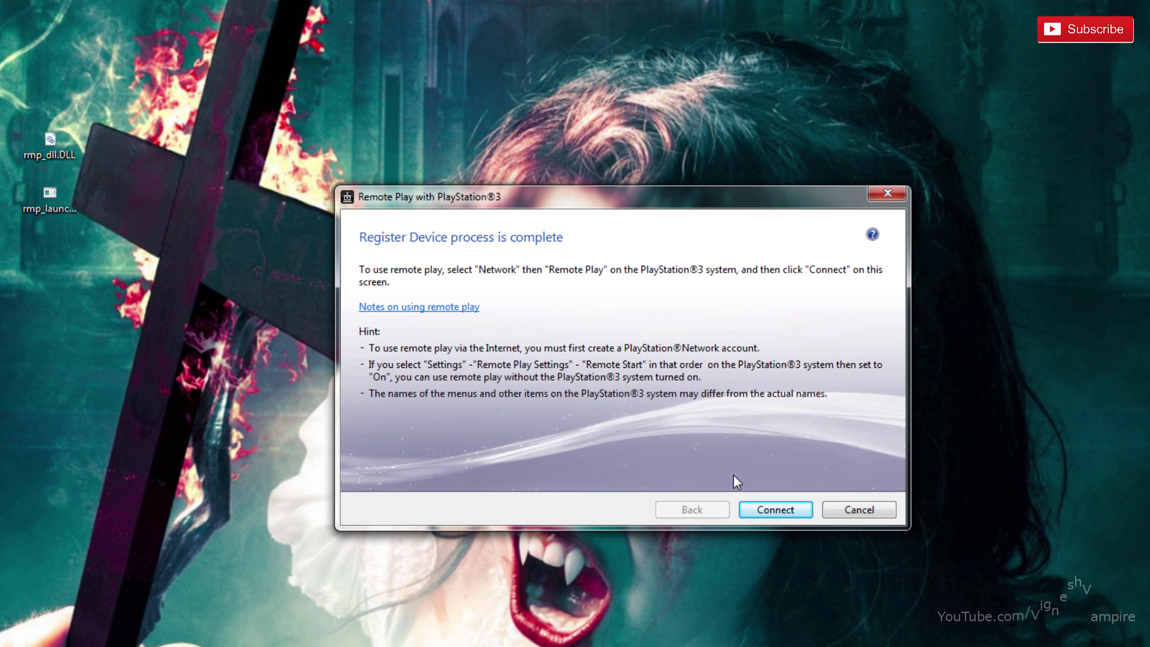
# Try to connect to the PlayStation 3 system from the completed registration page and dismiss the error
pyautogui.click(770, 508)
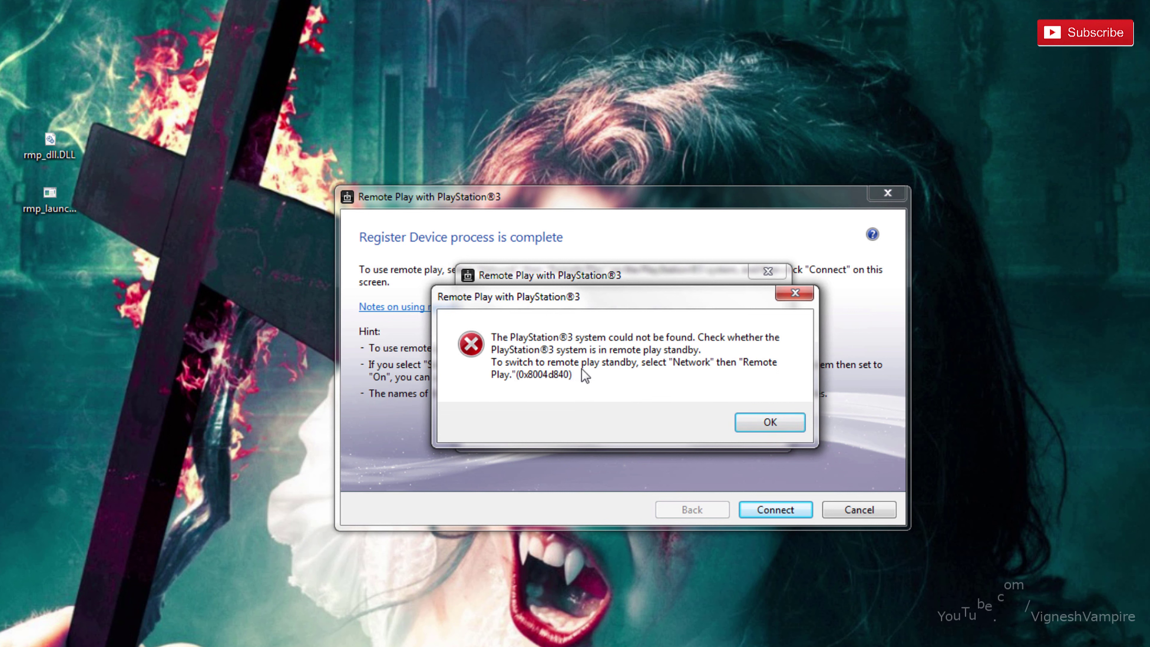
pyautogui.click(769, 422)
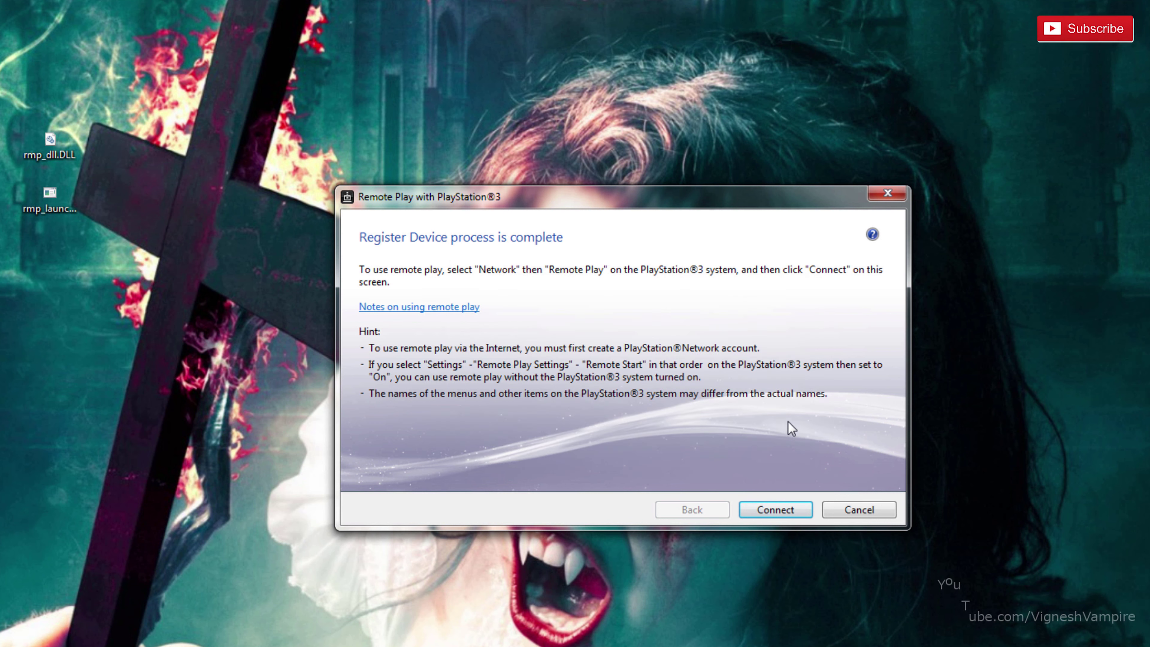
# Connect to the PlayStation 3 system from the completed registration page and move through the console's categories from Network to Video
pyautogui.click(779, 516)
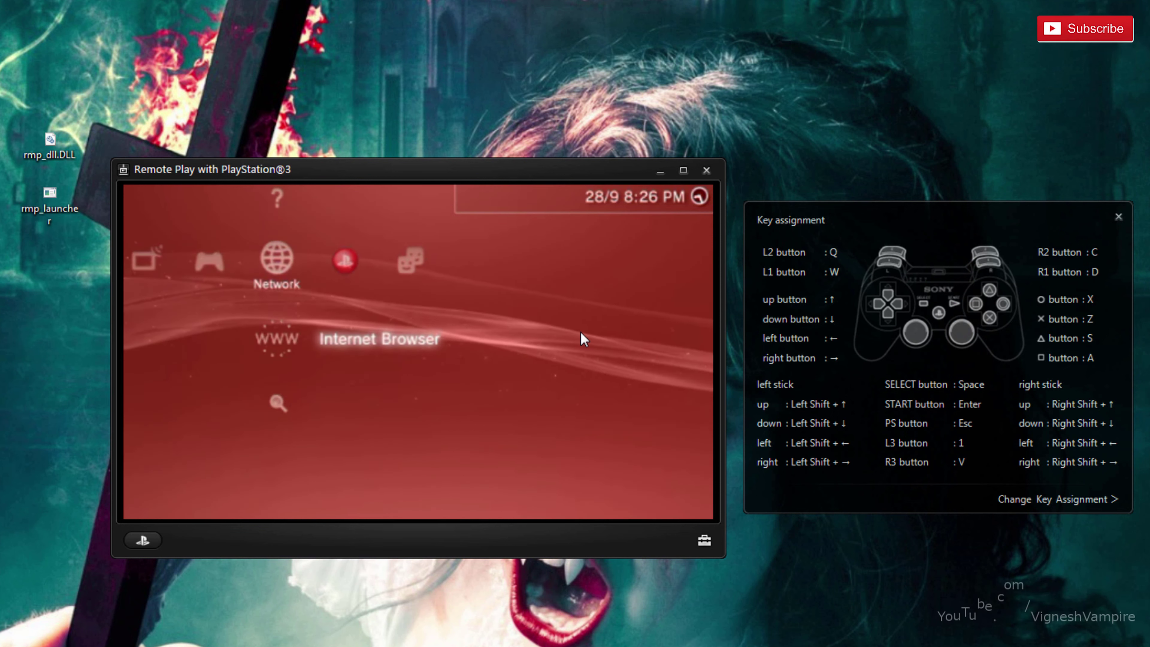
pyautogui.press('Left')
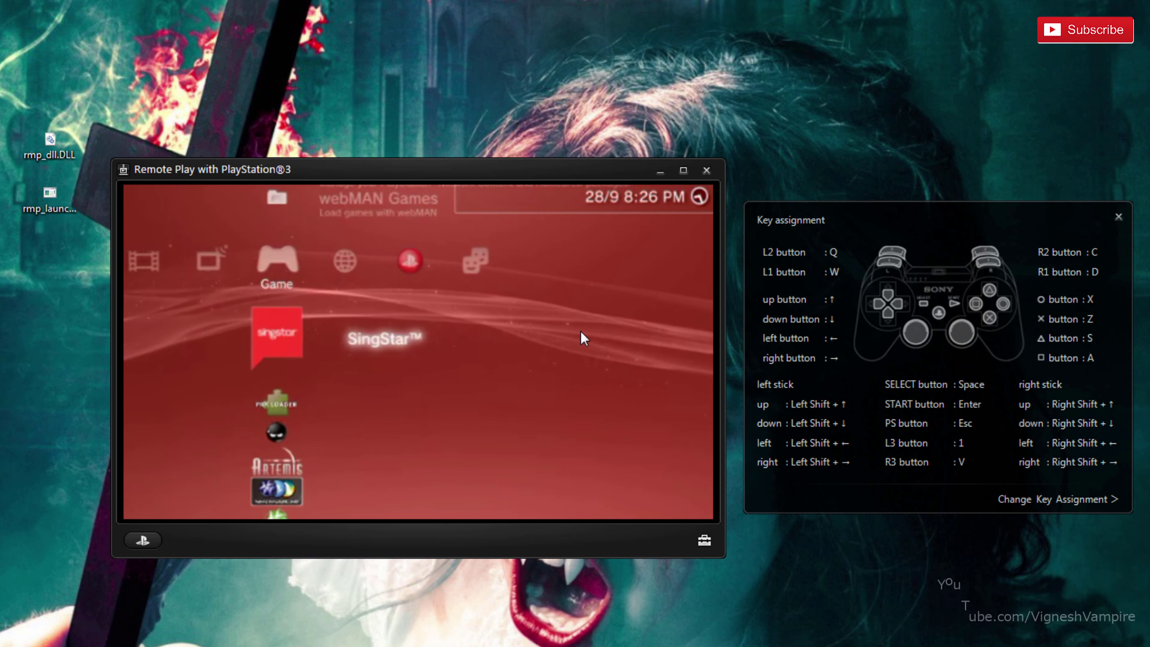
pyautogui.press('Left')
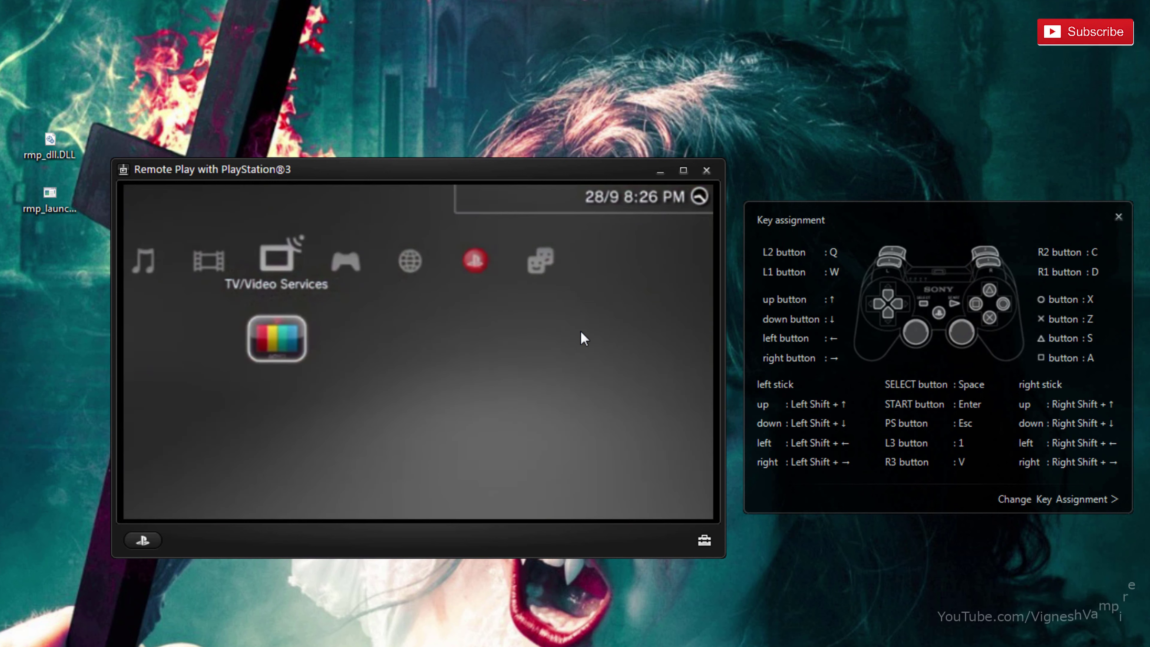
pyautogui.press('Left')
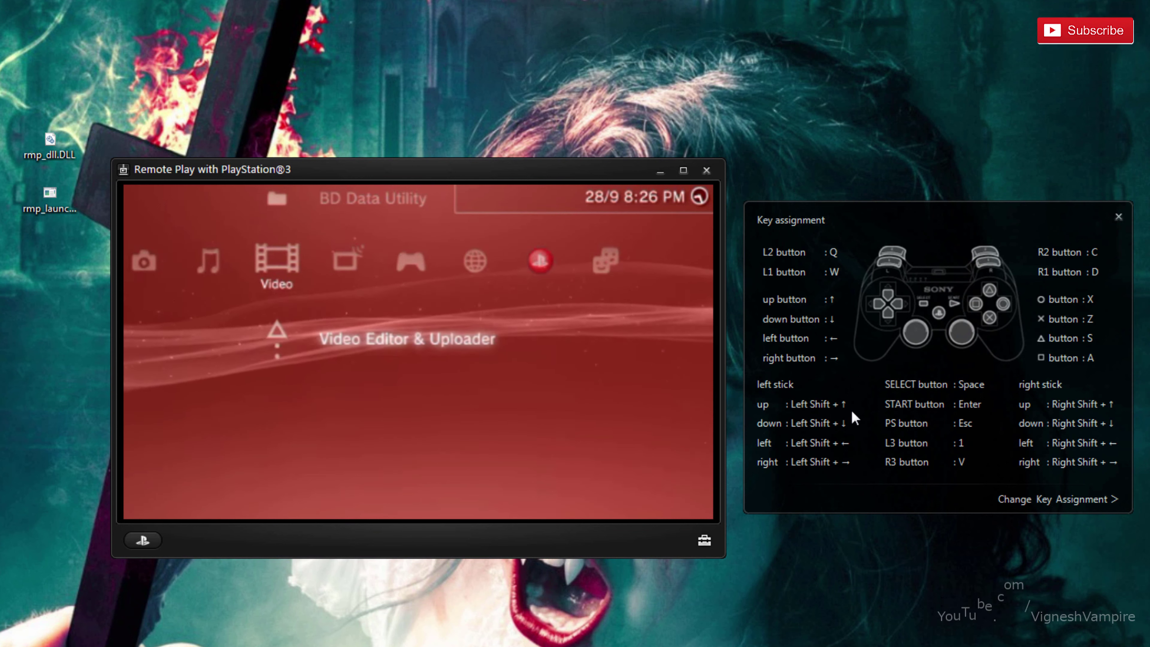
# Choose Key assignment from the Remote Play options, review the controller's keyboard mapping and close the key assignment window
pyautogui.click(704, 540)
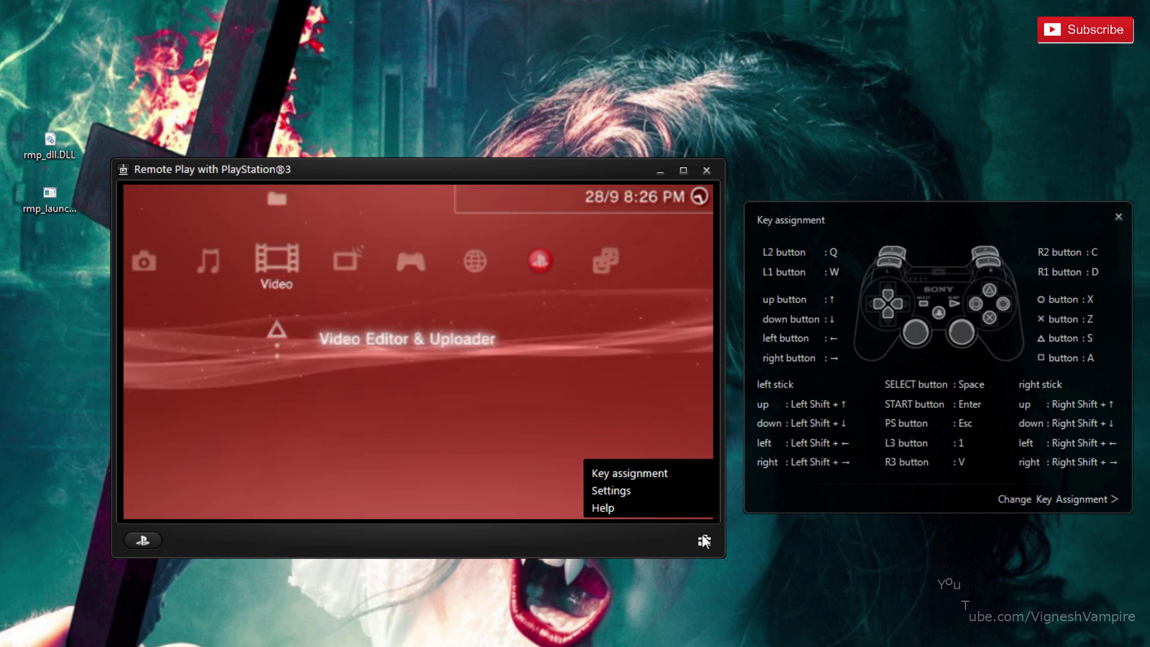
pyautogui.click(593, 475)
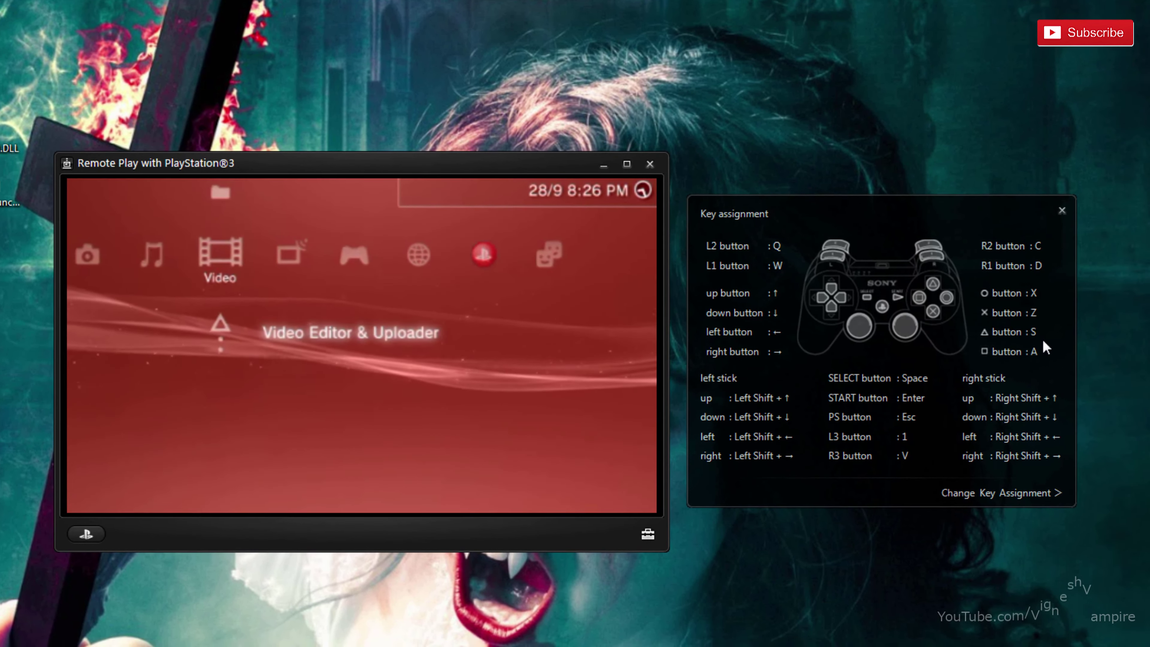
pyautogui.click(1061, 209)
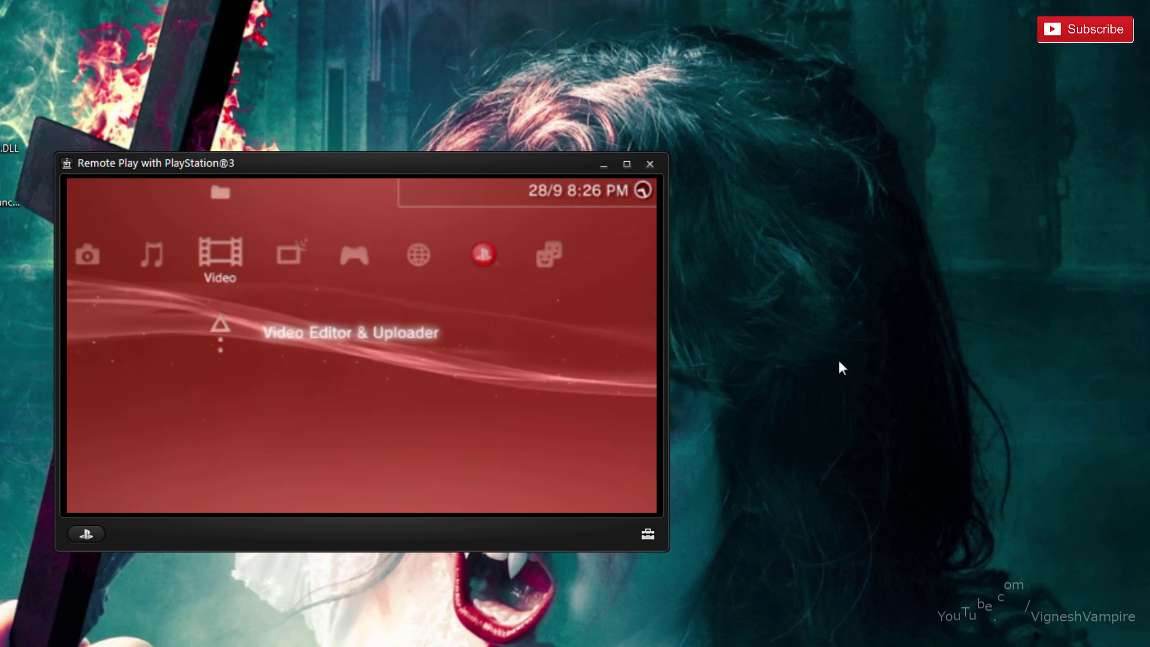
# Open the Remote Play settings beside the play window and examine the image quality and response speed options
pyautogui.click(654, 534)
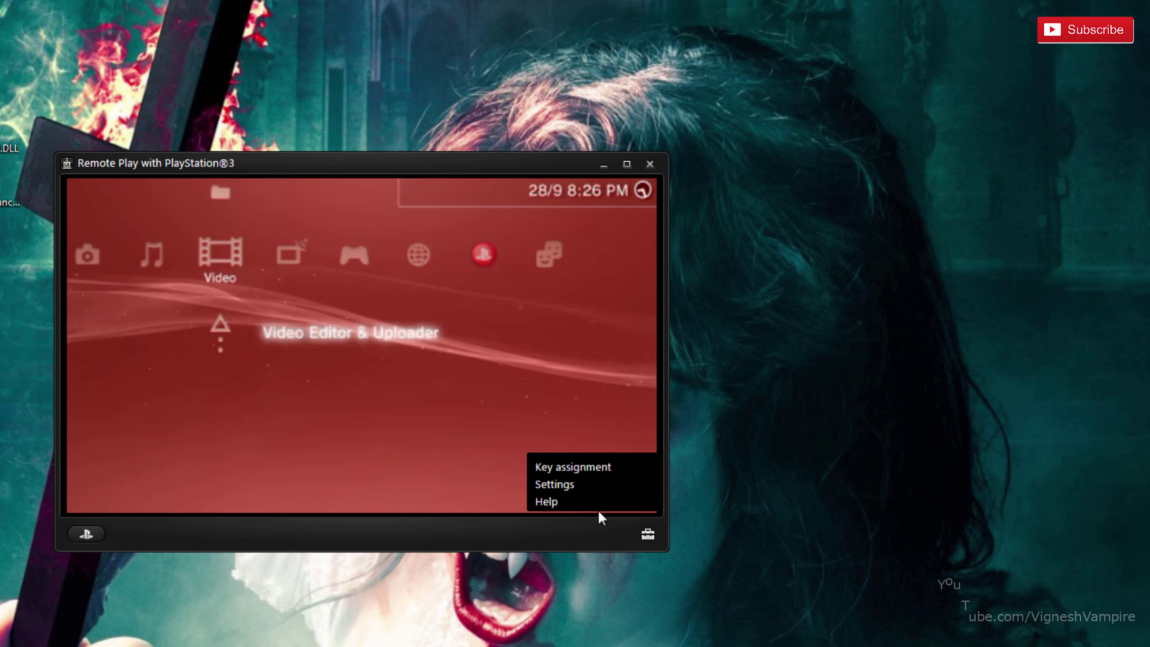
pyautogui.click(571, 487)
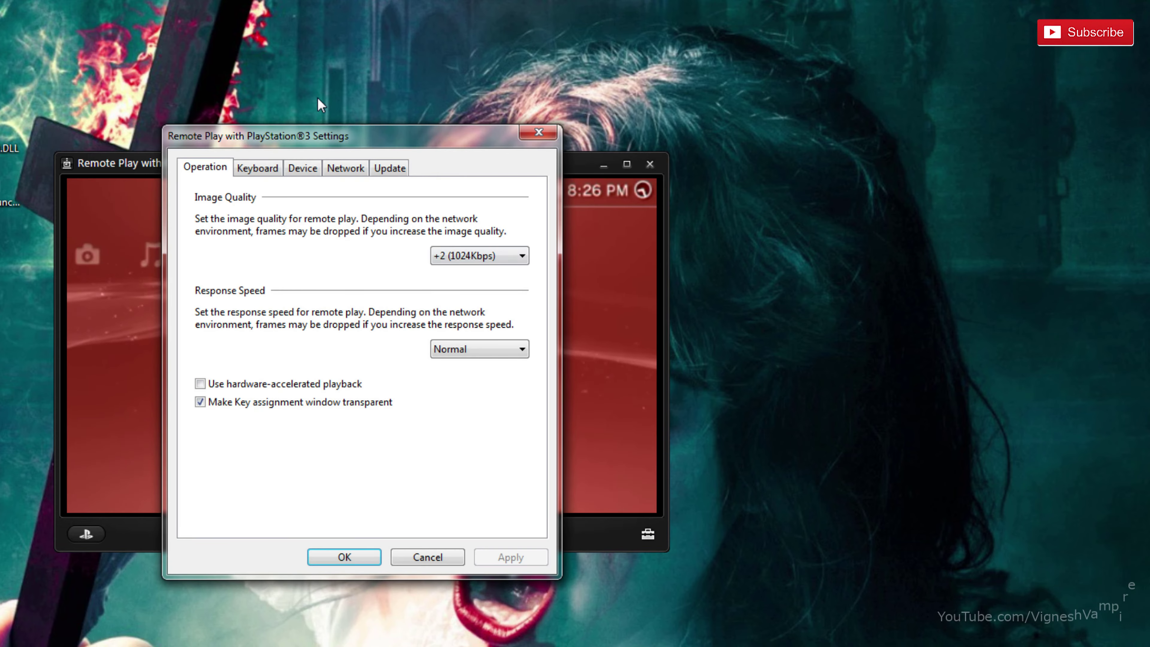
pyautogui.moveTo(341, 143); pyautogui.dragTo(884, 182)
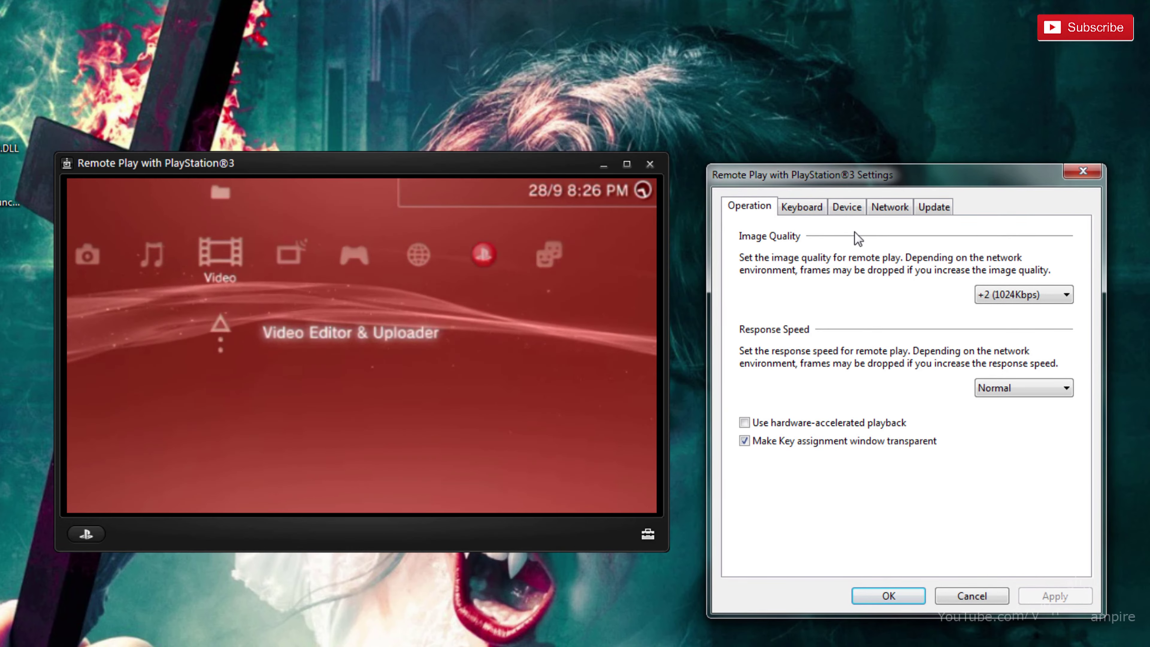
pyautogui.click(1006, 295)
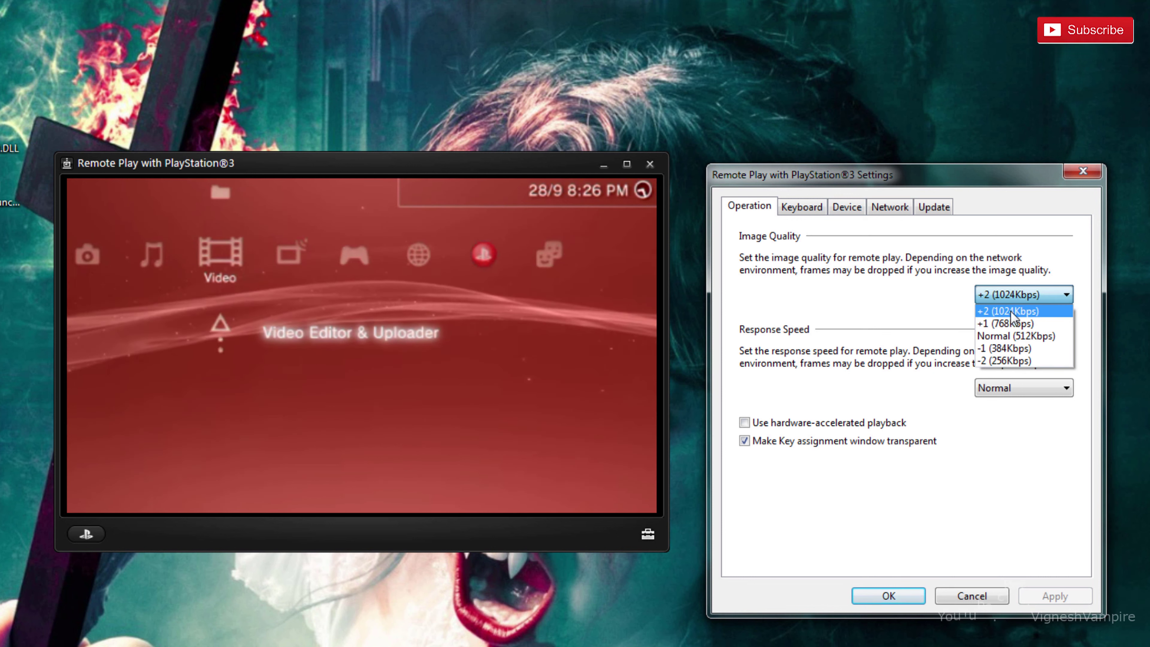
pyautogui.click(937, 336)
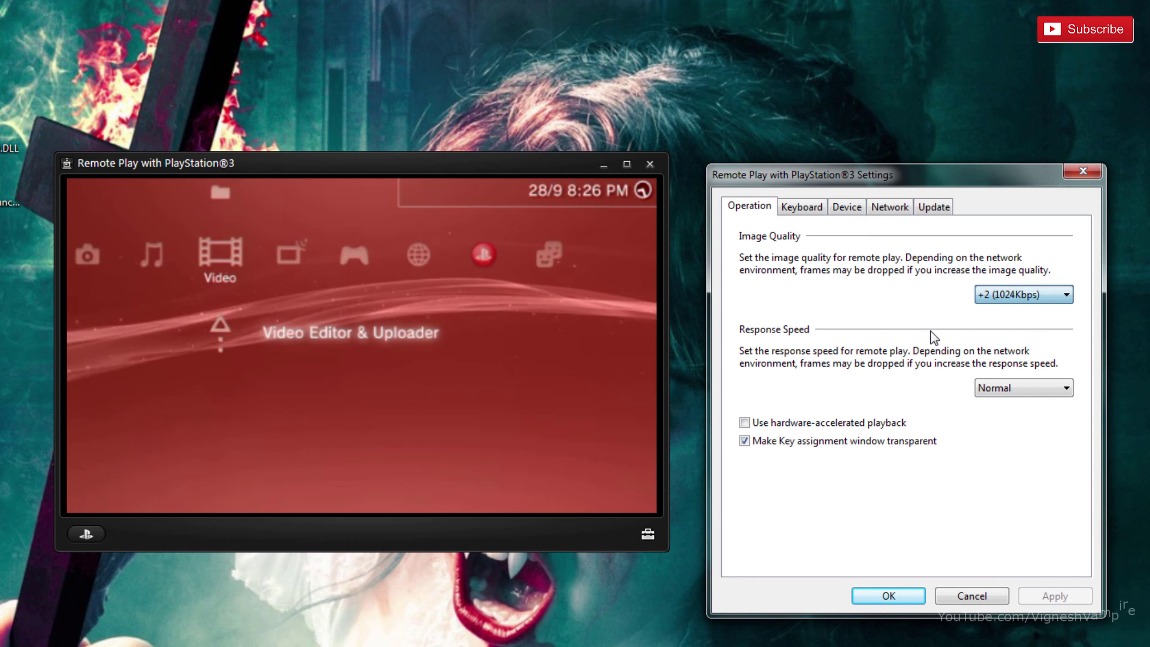
pyautogui.click(1040, 389)
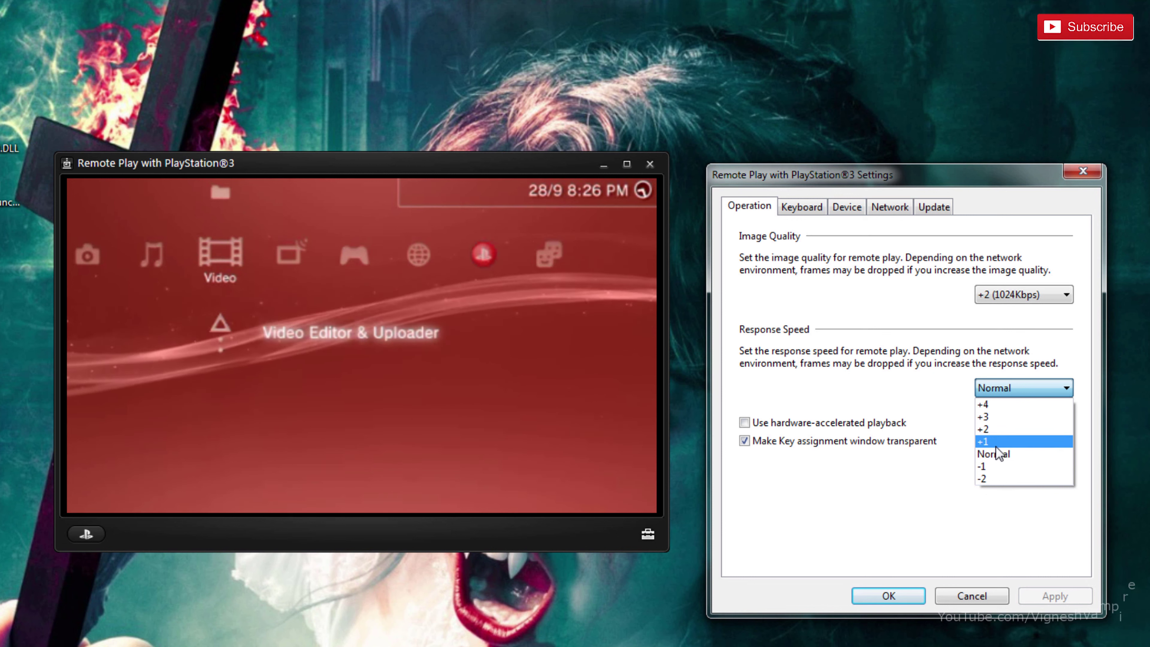
pyautogui.click(876, 488)
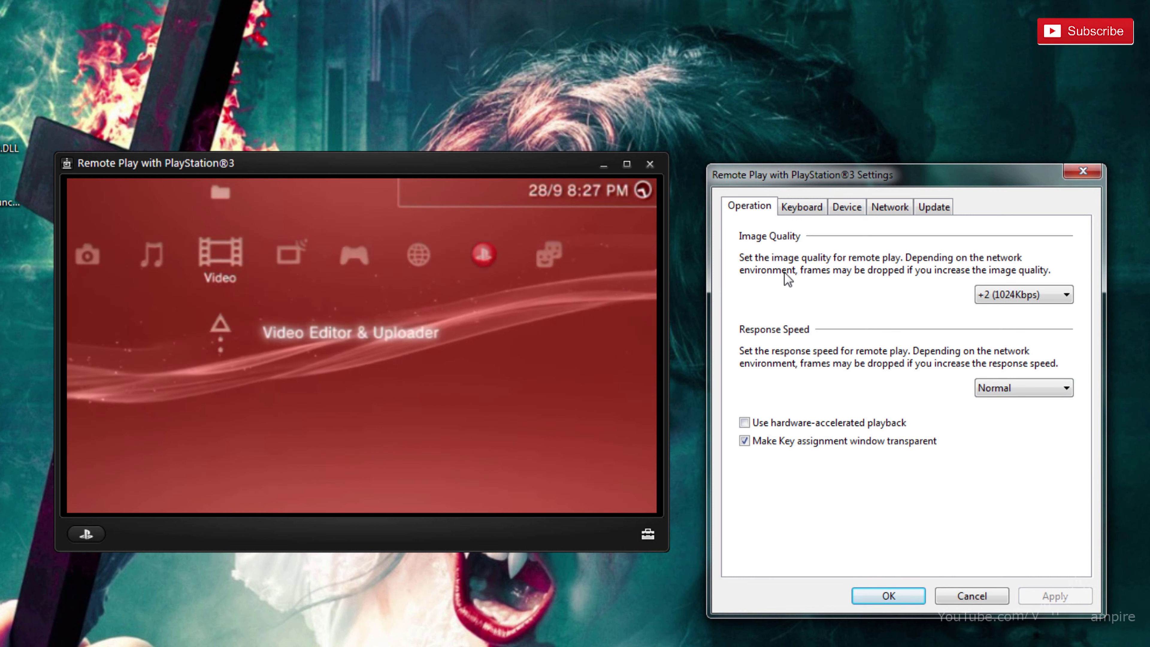
# Review the available keyboard assignment presets, the device settings and the PlayStation Network sign-in settings
pyautogui.click(814, 209)
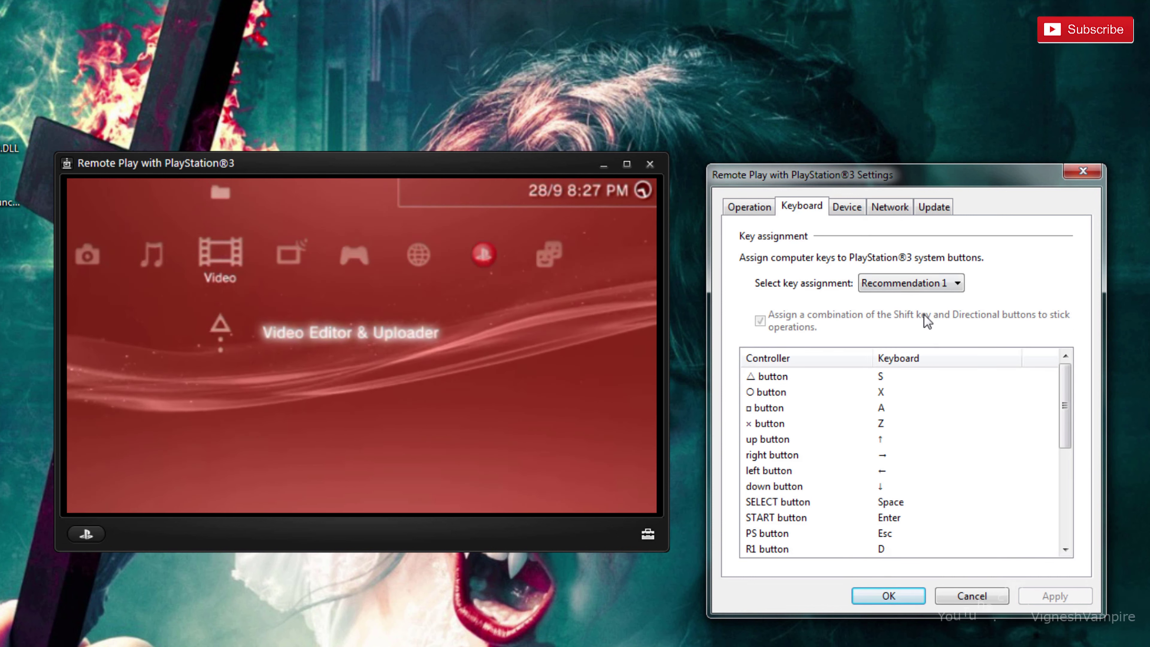
pyautogui.click(919, 290)
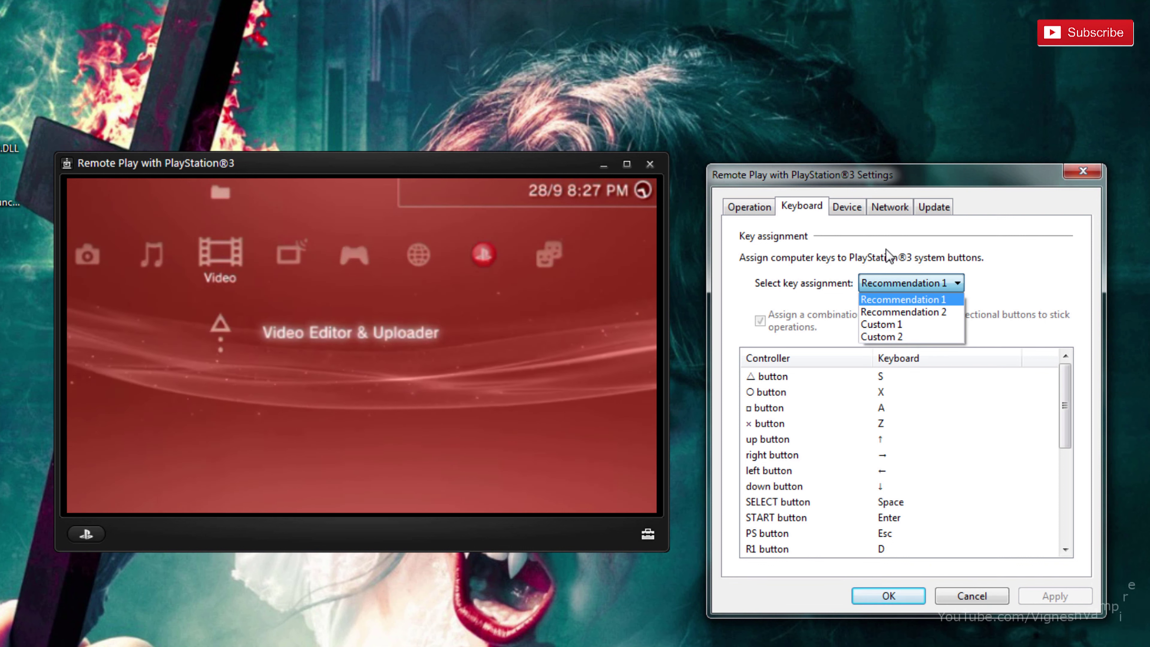
pyautogui.click(908, 285)
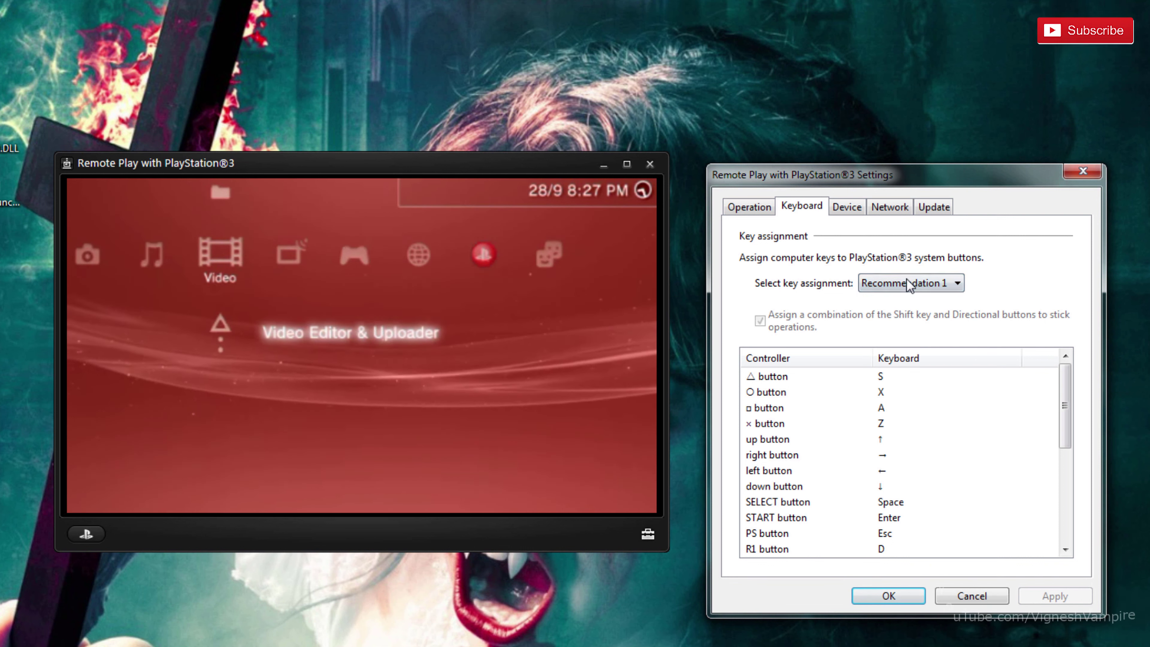
pyautogui.click(858, 207)
pyautogui.click(888, 207)
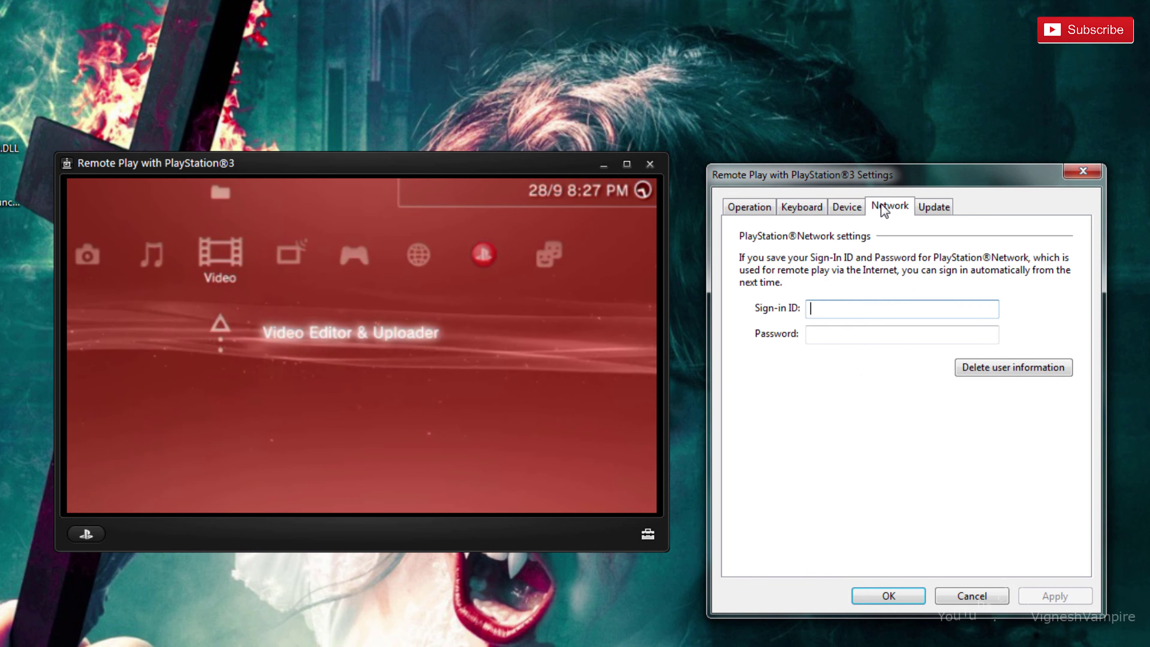
# Turn off automatic updates for Remote Play, apply the change and close the settings
pyautogui.click(927, 213)
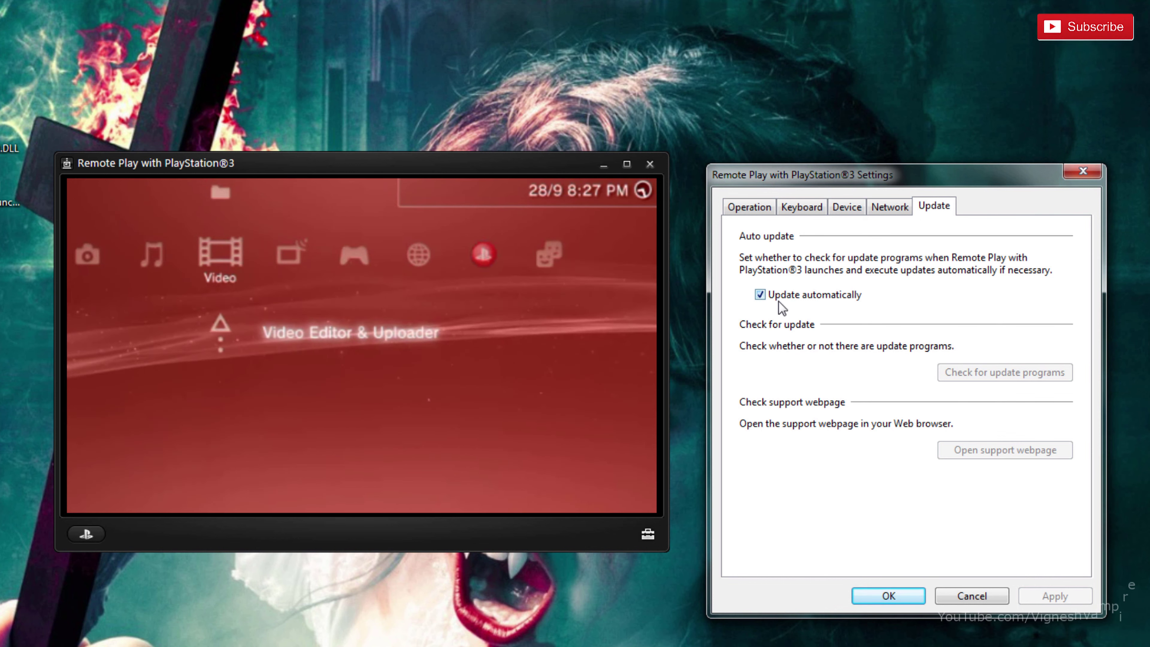
pyautogui.click(762, 297)
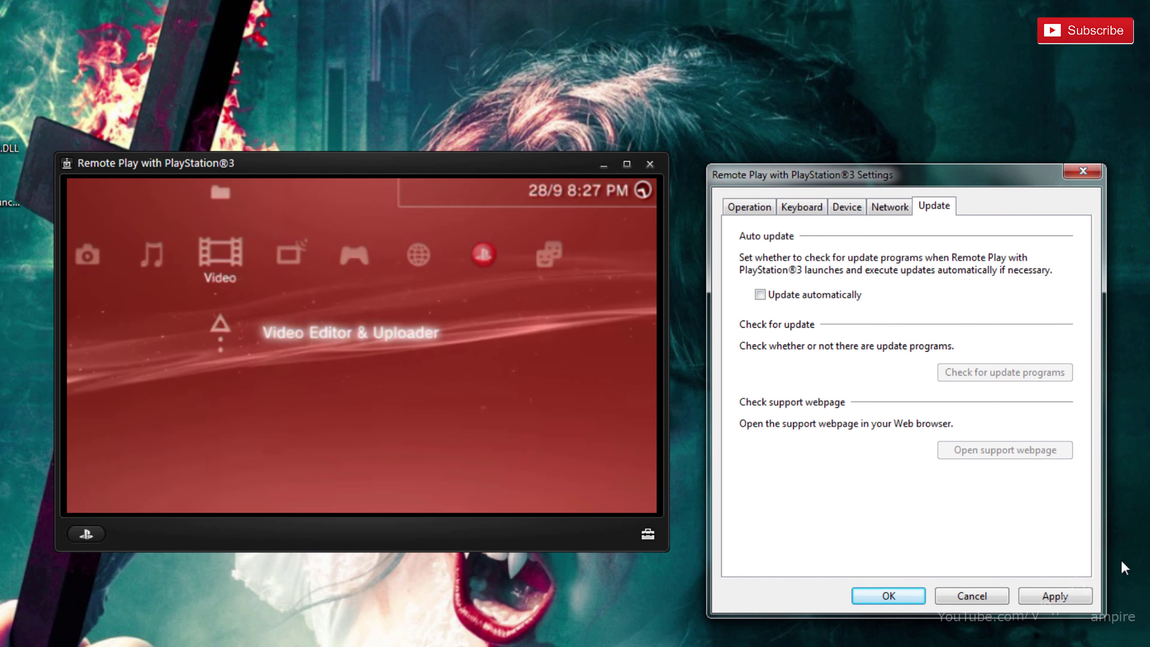
pyautogui.click(1055, 597)
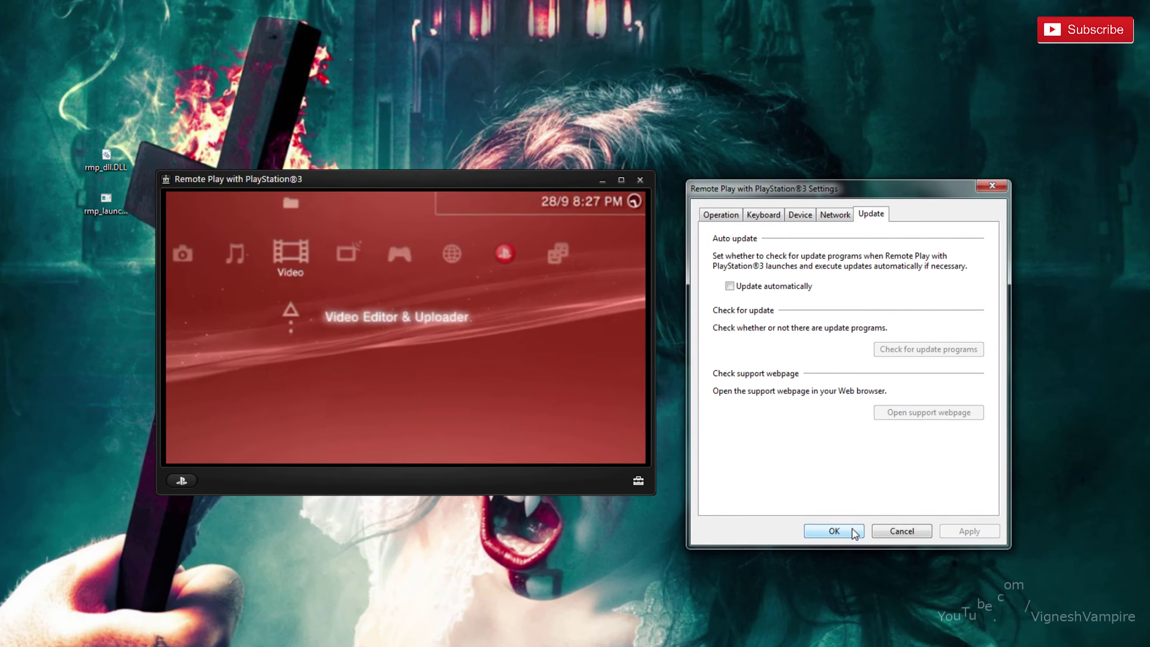
pyautogui.click(888, 595)
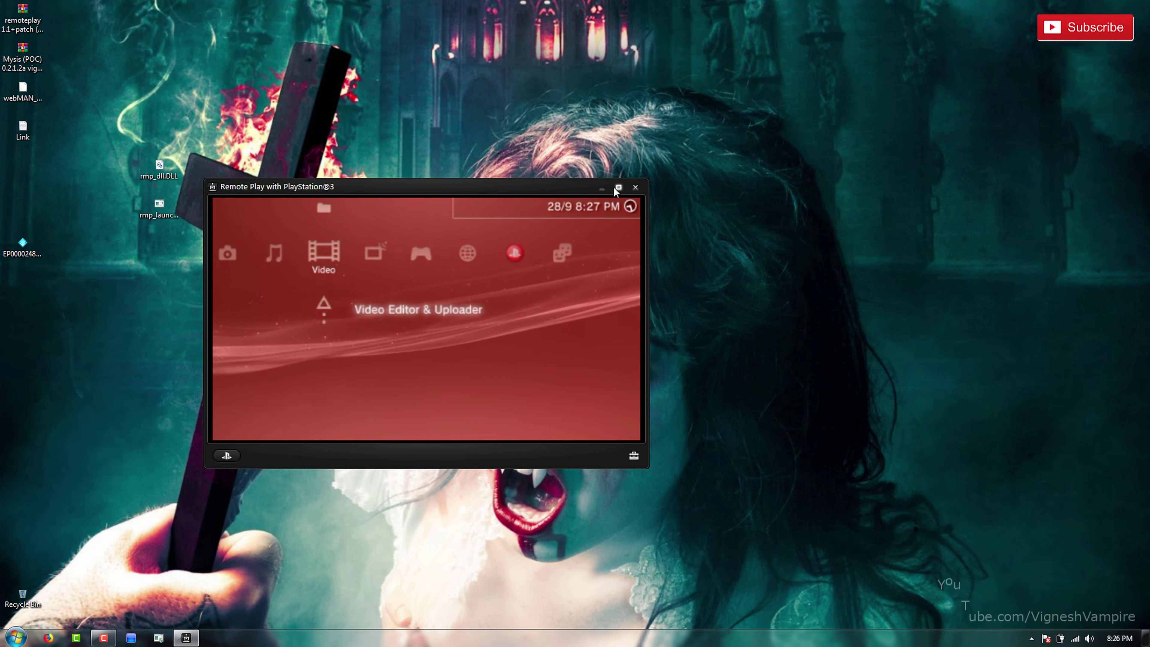
# Send the PS button command to the console and enlarge the Remote Play view to full screen
pyautogui.click(227, 456)
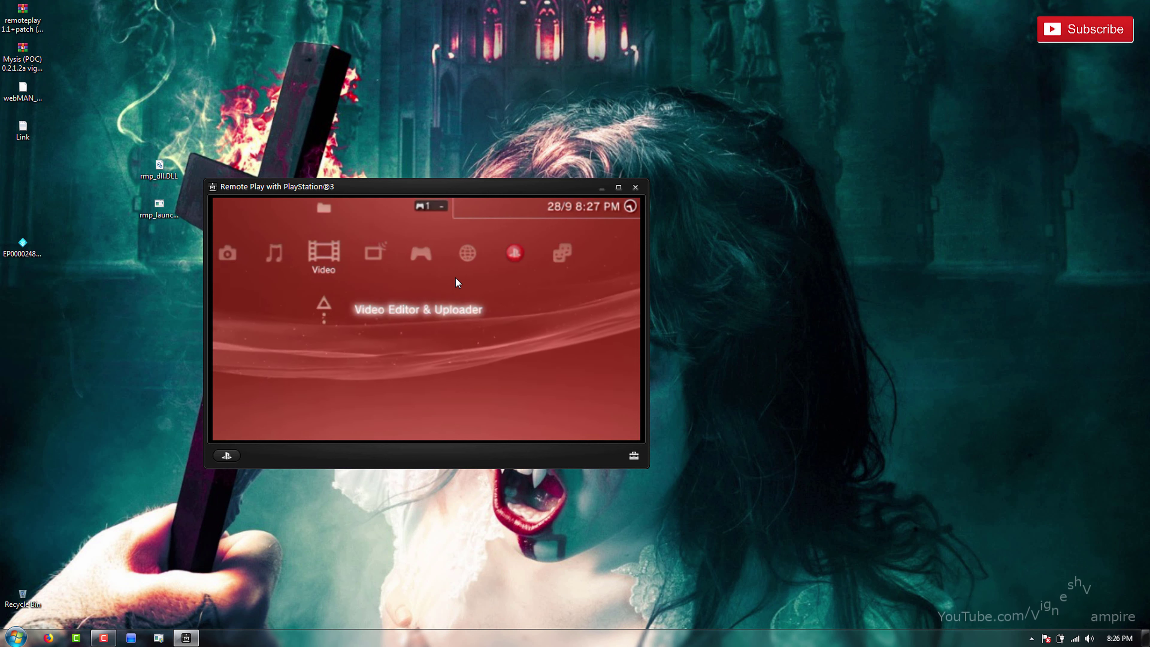
pyautogui.click(619, 187)
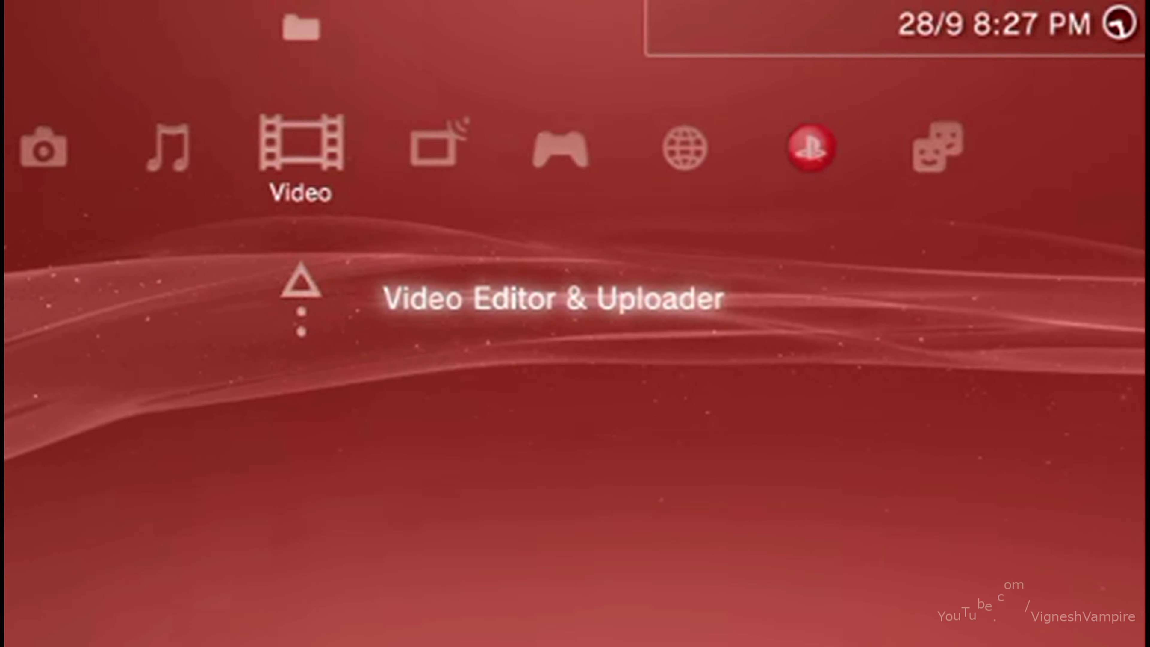
# Go from the Video category to the console's Settings category and browse its list down to Security Settings
pyautogui.press('Left')
pyautogui.press('Left')
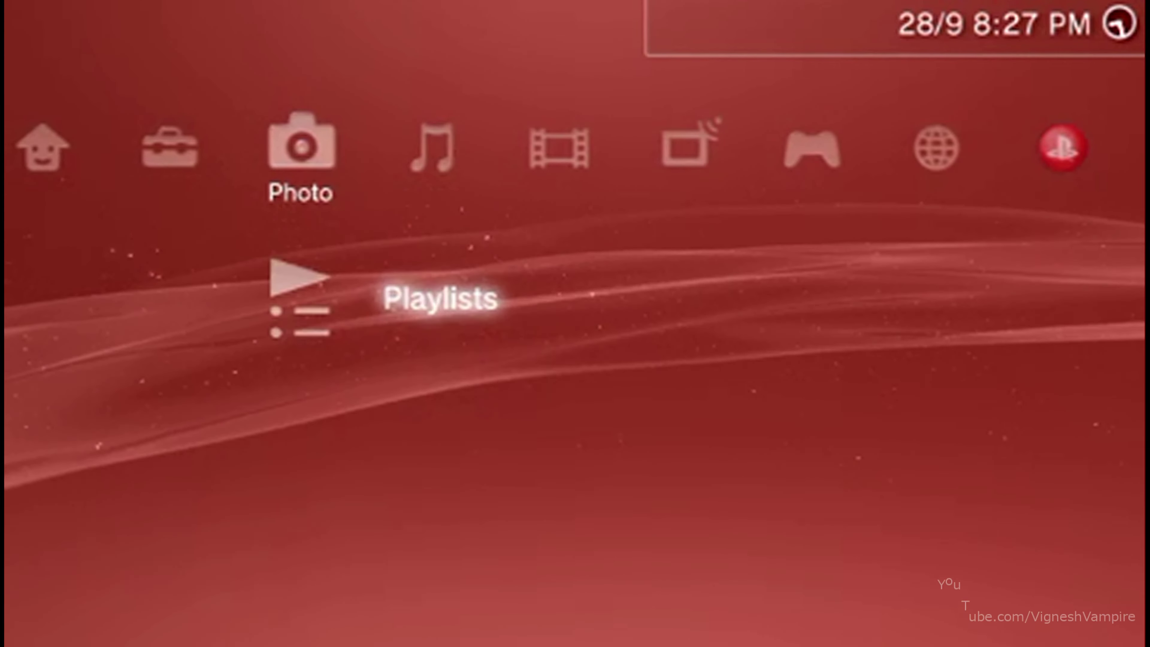
pyautogui.press('Left')
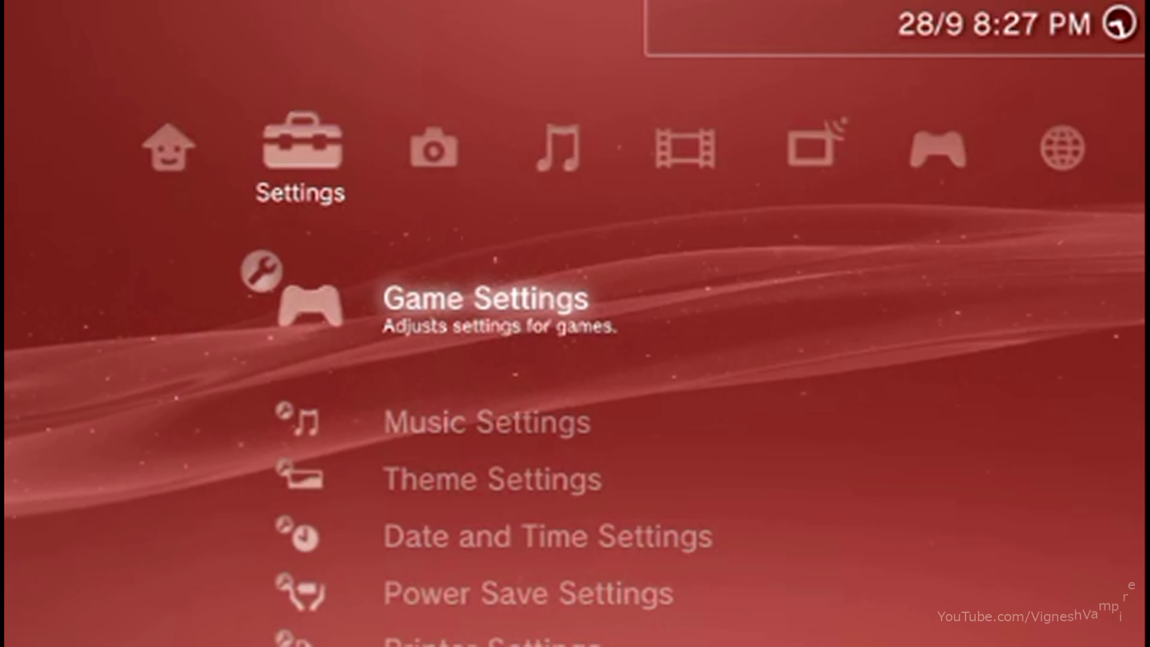
pyautogui.press('Down')
pyautogui.press('Down')
pyautogui.press('Down')
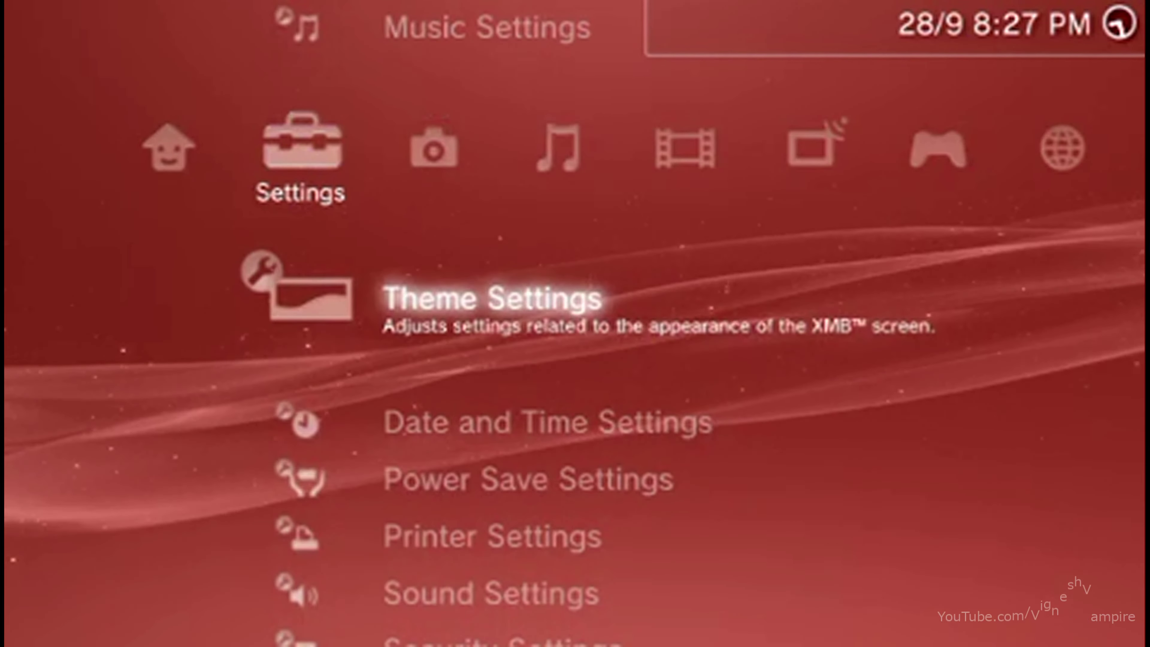
pyautogui.press('Down')
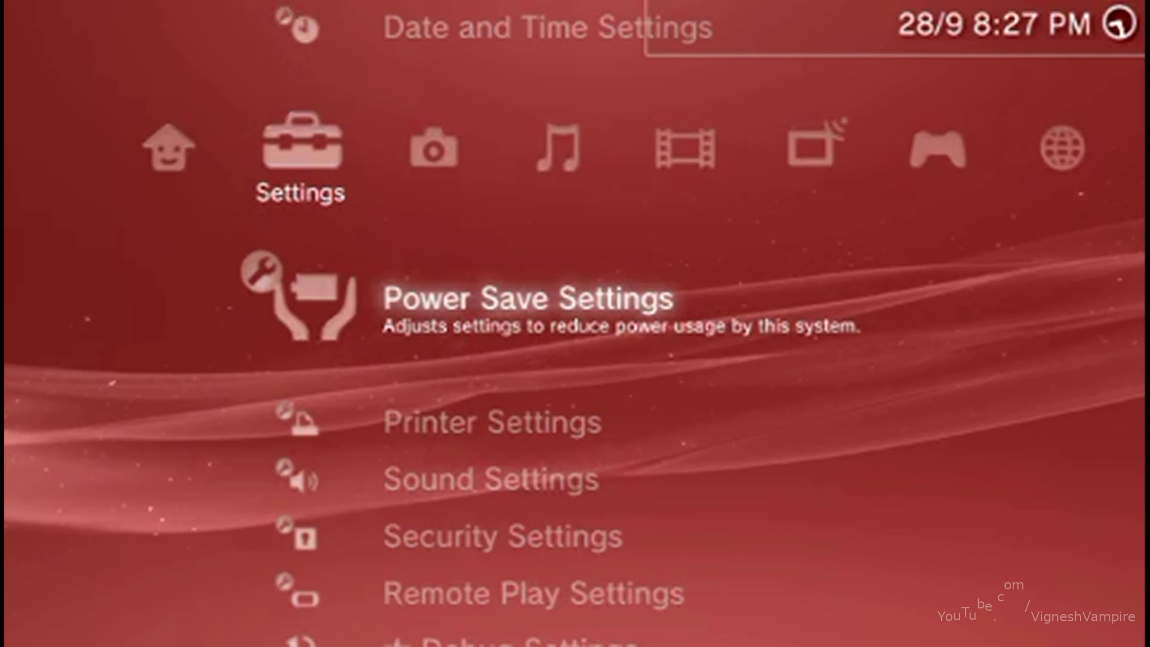
pyautogui.press('Down')
pyautogui.press('Down')
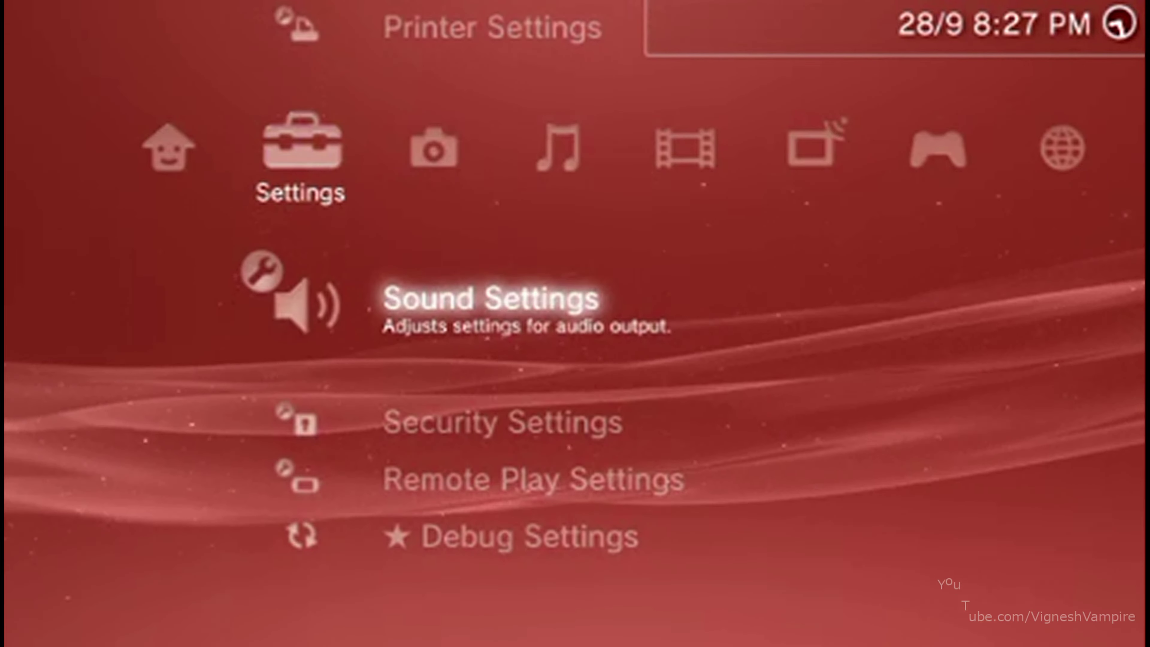
pyautogui.press('Down')
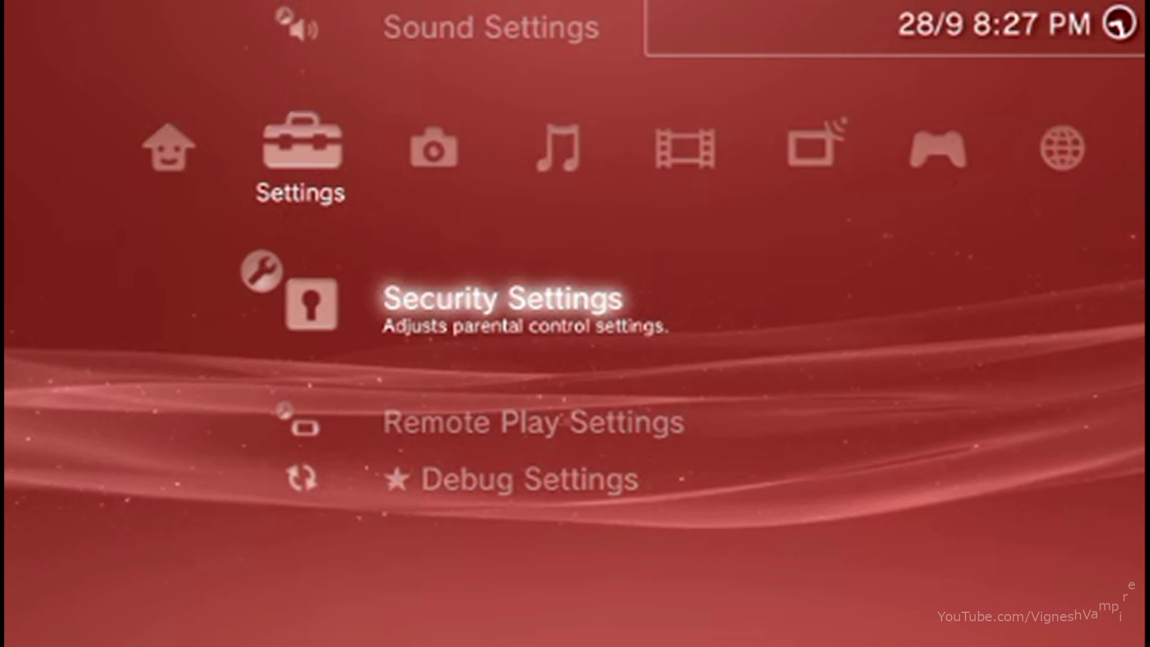
# Browse back up the Settings list to Music Settings and return to the Video category
pyautogui.press('Up')
pyautogui.press('Up')
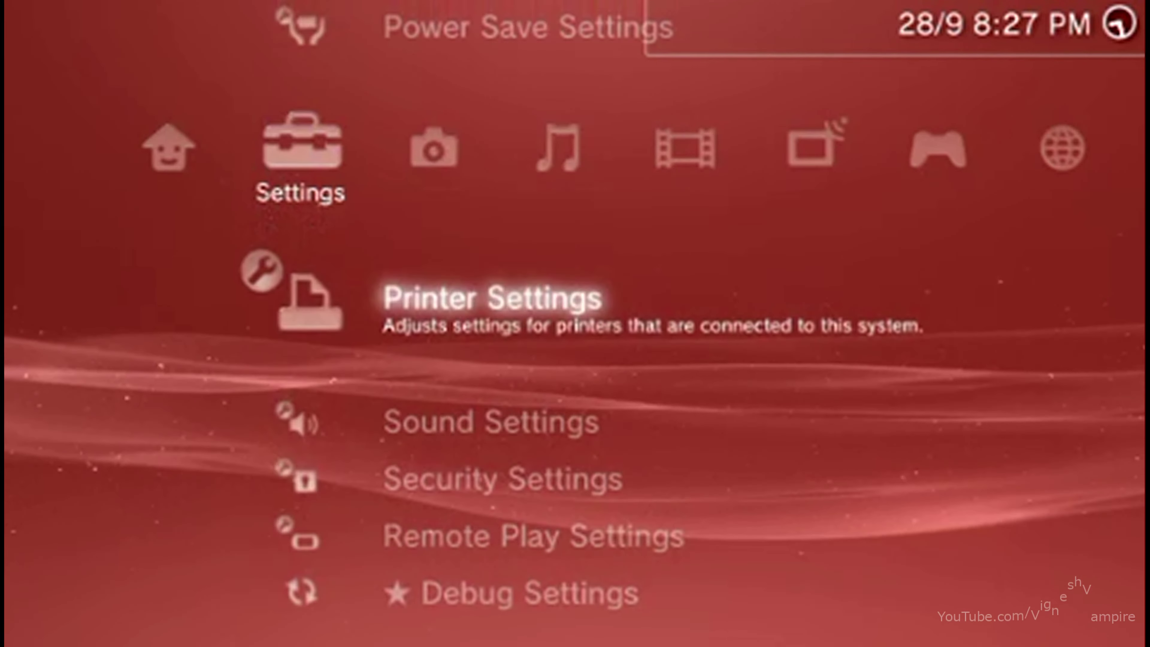
pyautogui.press('Up')
pyautogui.press('Up')
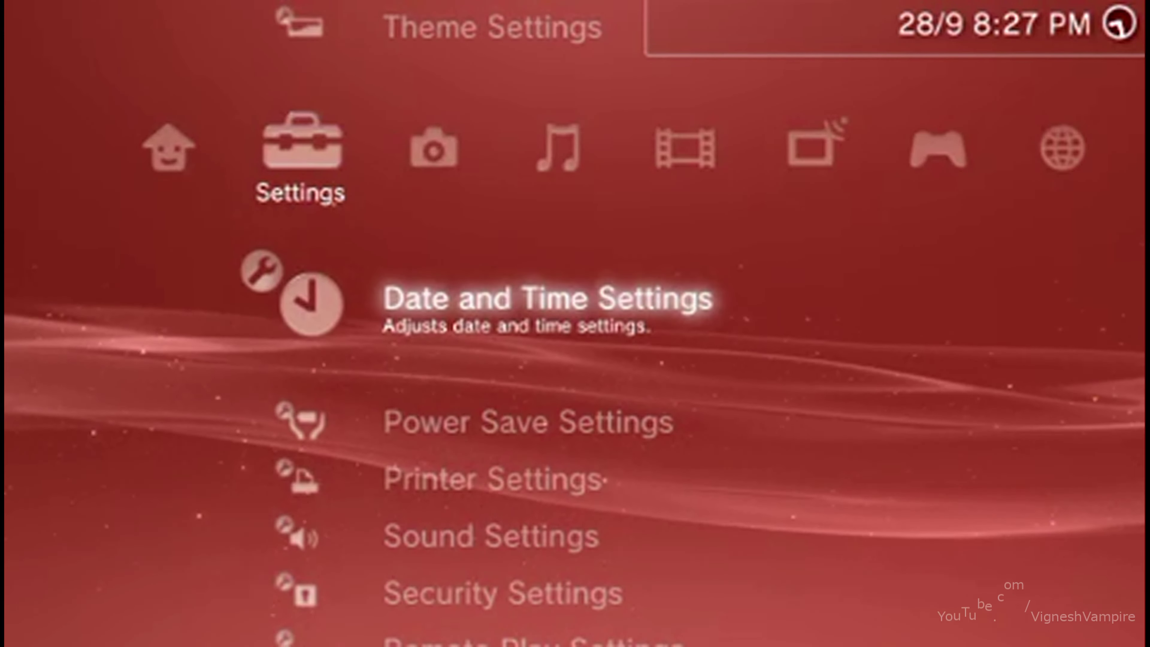
pyautogui.press('Up')
pyautogui.press('Up')
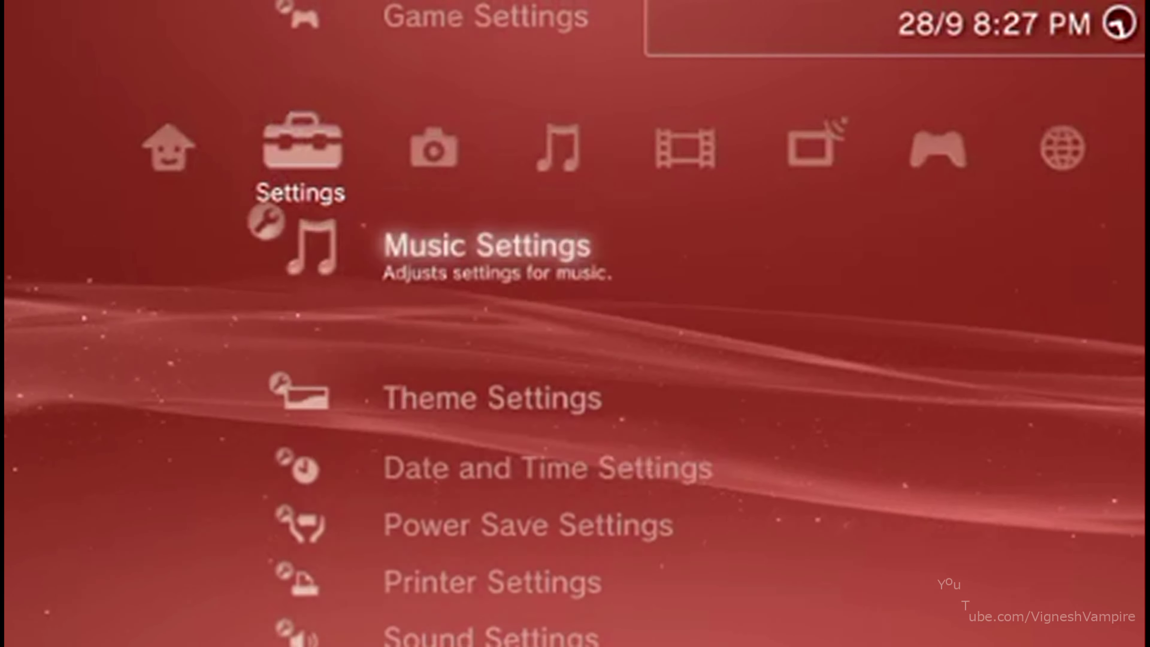
pyautogui.press('Right')
pyautogui.press('Right')
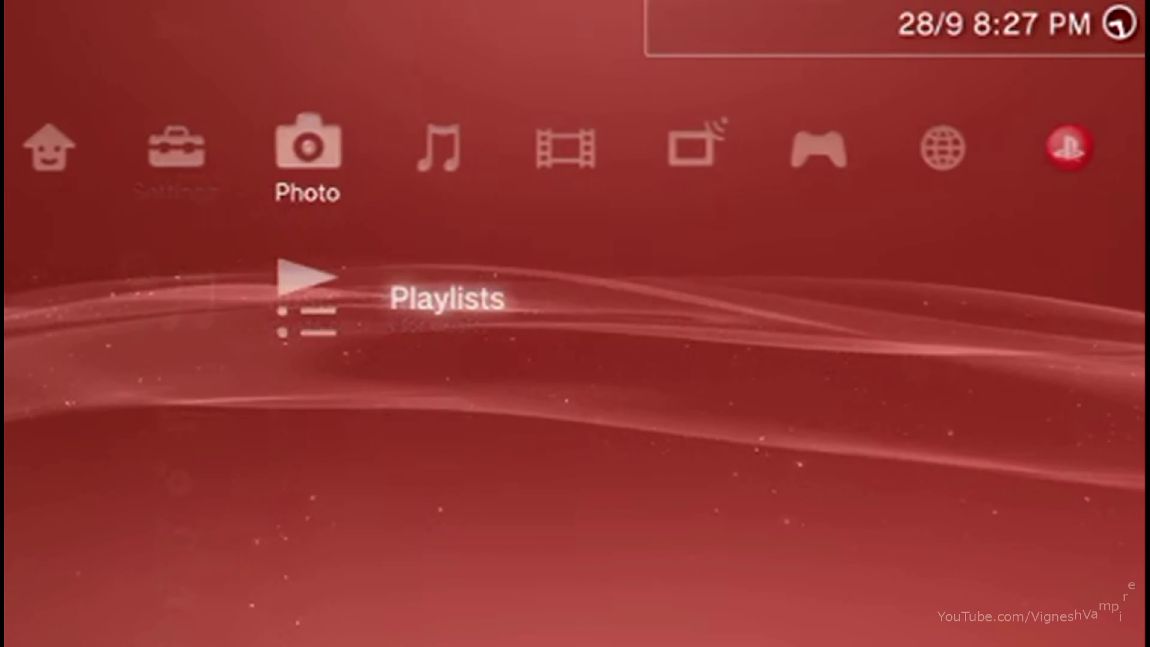
pyautogui.press('Right')
pyautogui.press('Right')
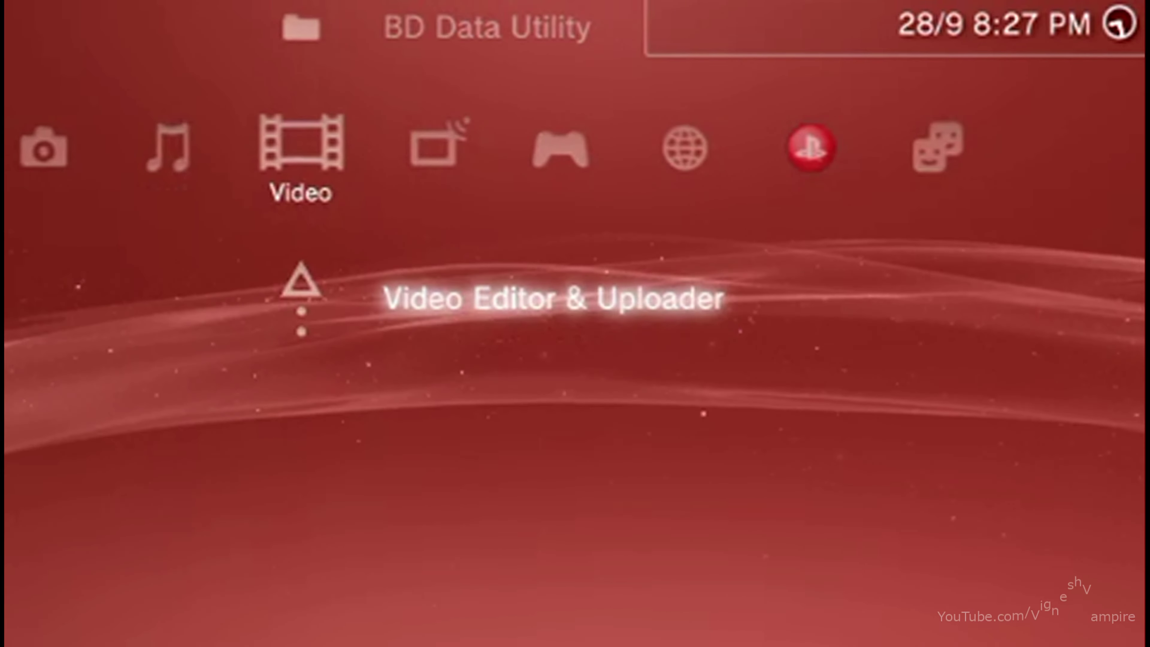
# Go to the console's Game category, browse down its list to mmCM (multiMAN) and launch it
pyautogui.press('Right')
pyautogui.press('Down')
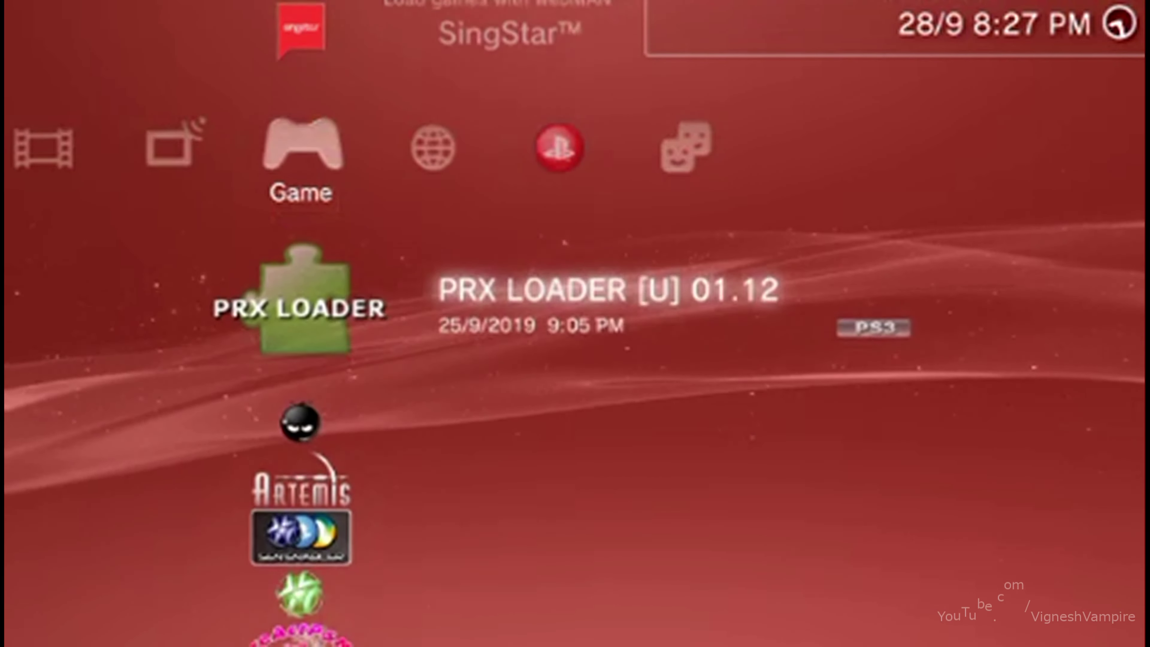
pyautogui.press('Down')
pyautogui.press('Down')
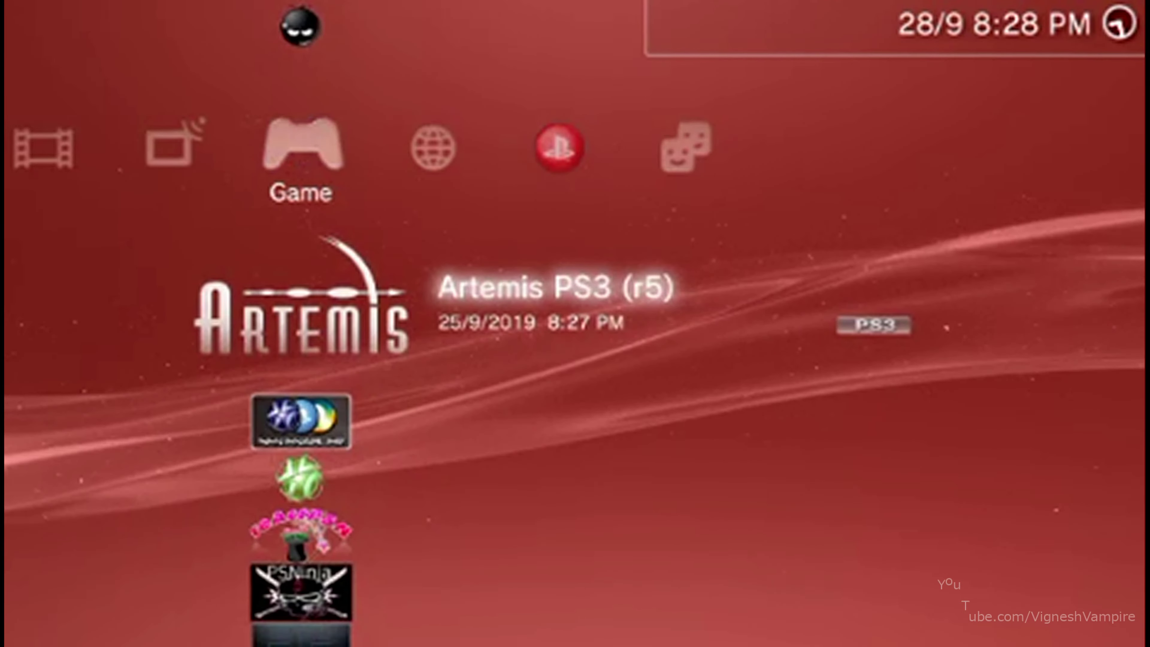
pyautogui.press('Down')
pyautogui.press('Down')
pyautogui.press('Down')
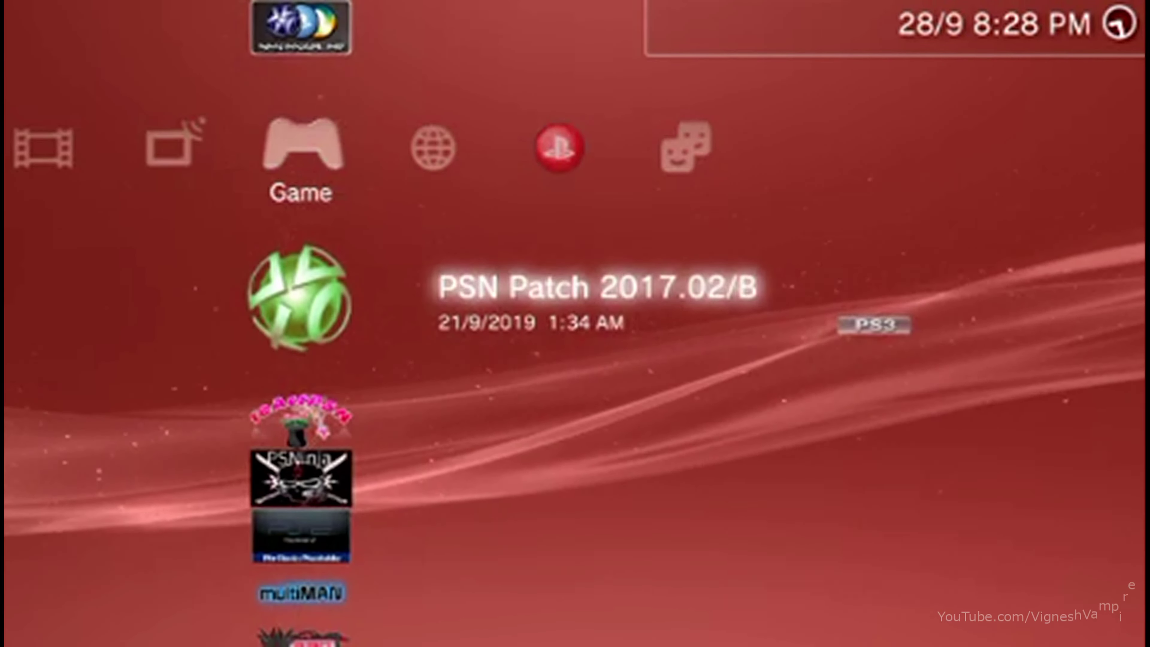
pyautogui.press('Down')
pyautogui.press('Down')
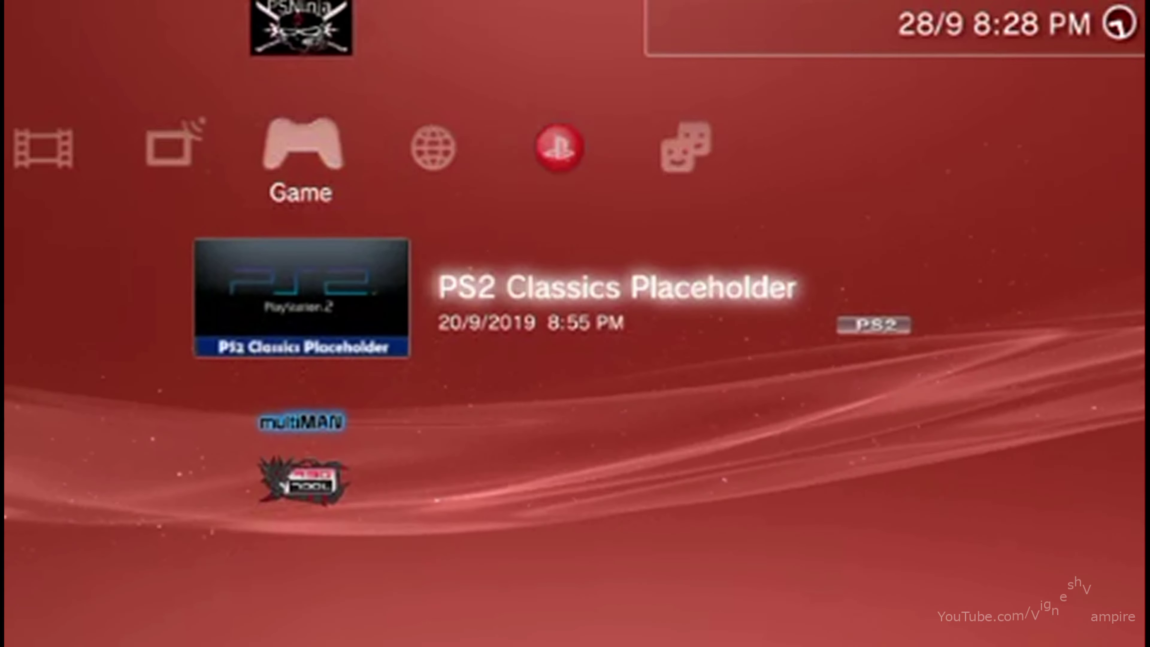
pyautogui.press('Down')
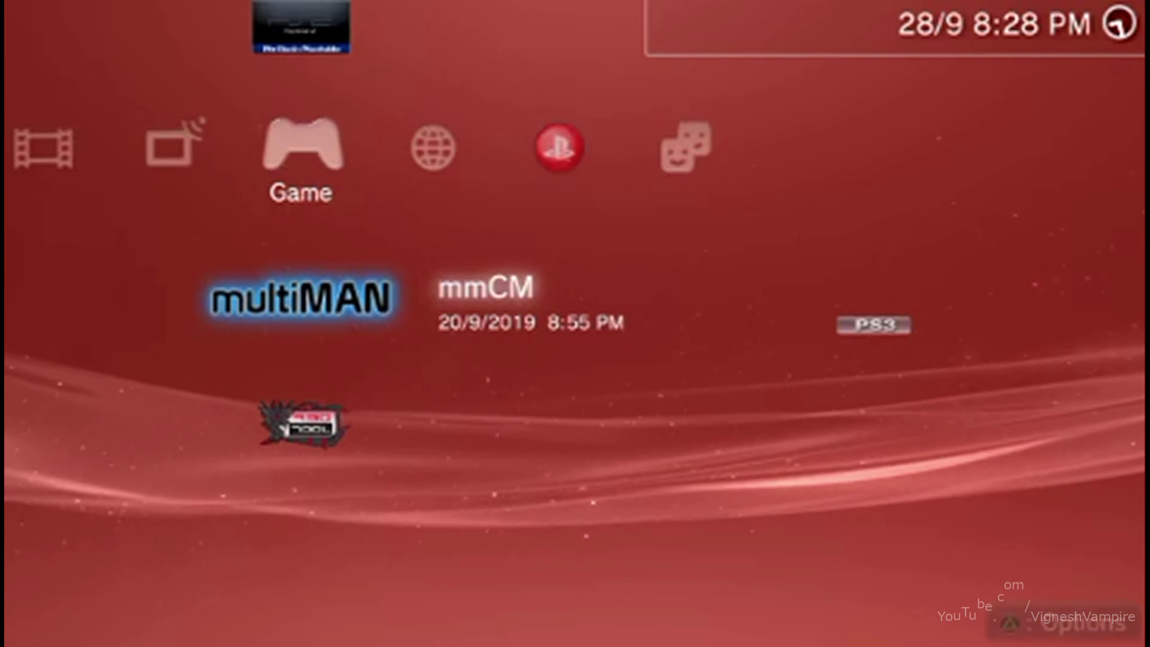
pyautogui.press('Return')
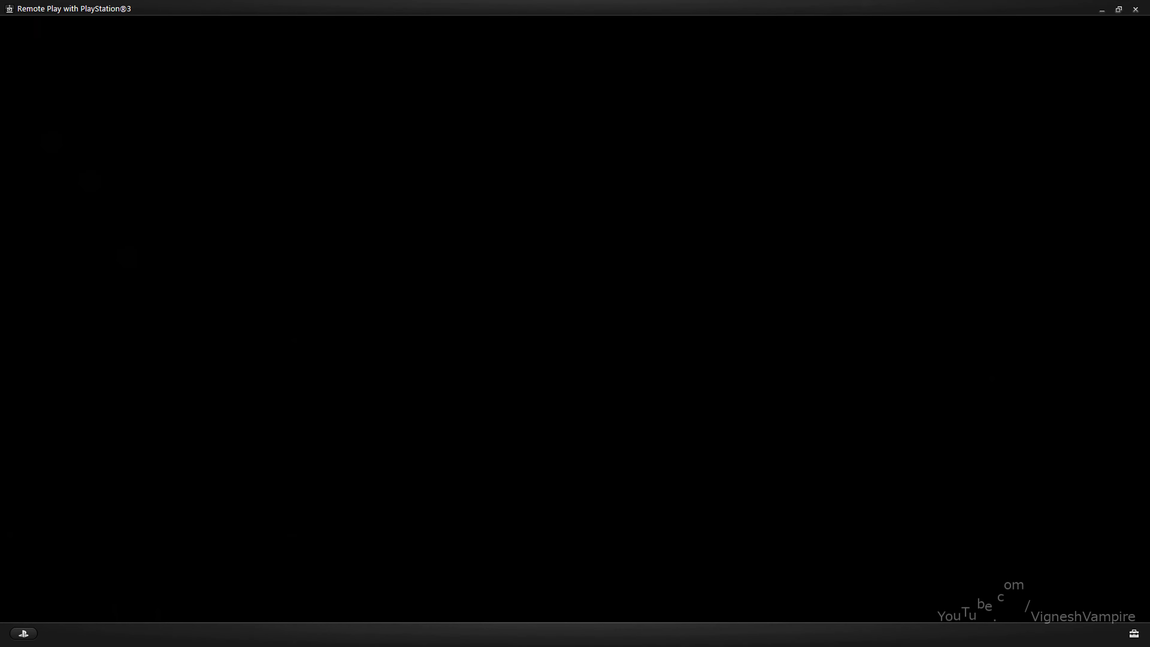
# Restore the Remote Play window, view its quit options, cancel quitting and enlarge the view to full screen again
pyautogui.click(1119, 10)
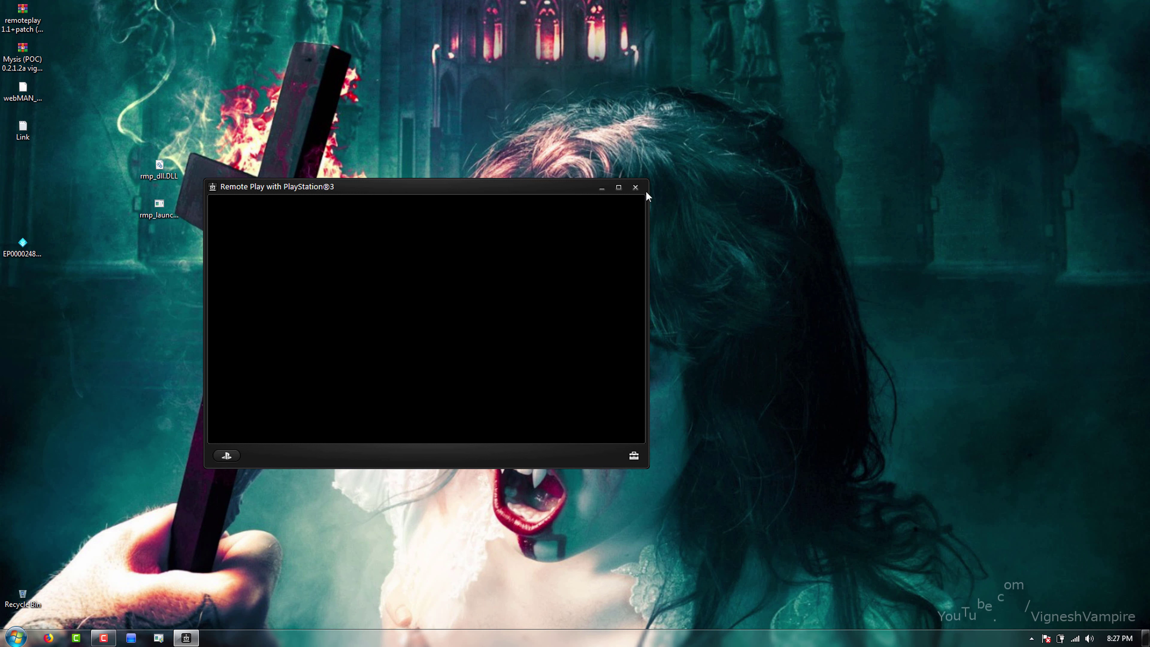
pyautogui.click(636, 186)
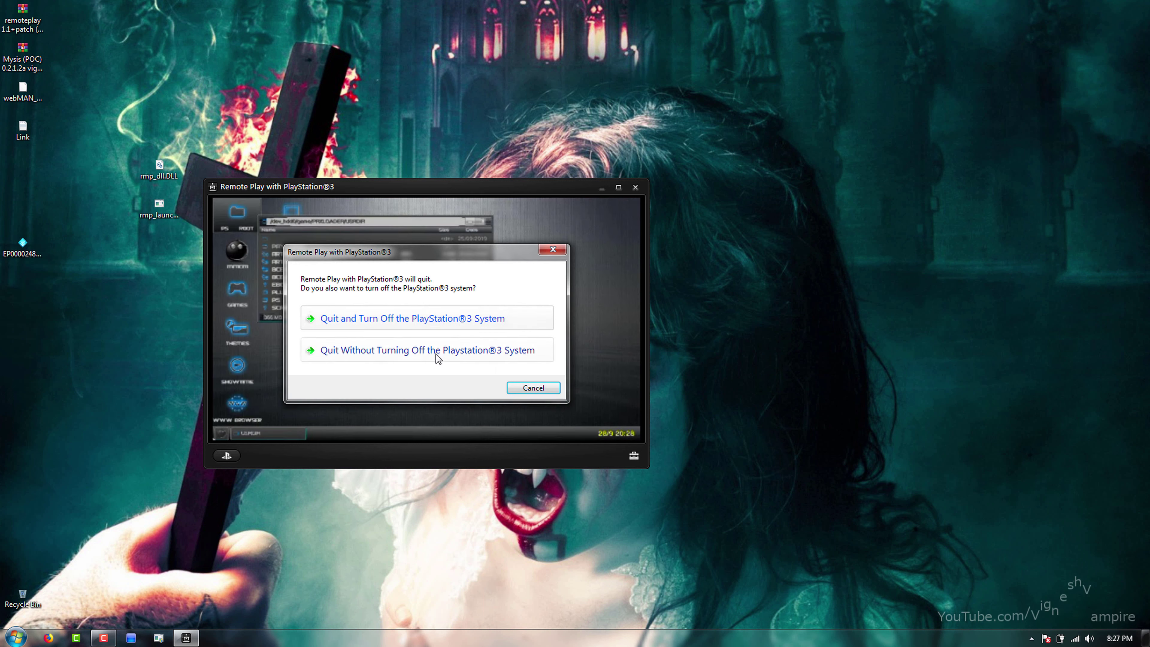
pyautogui.click(552, 250)
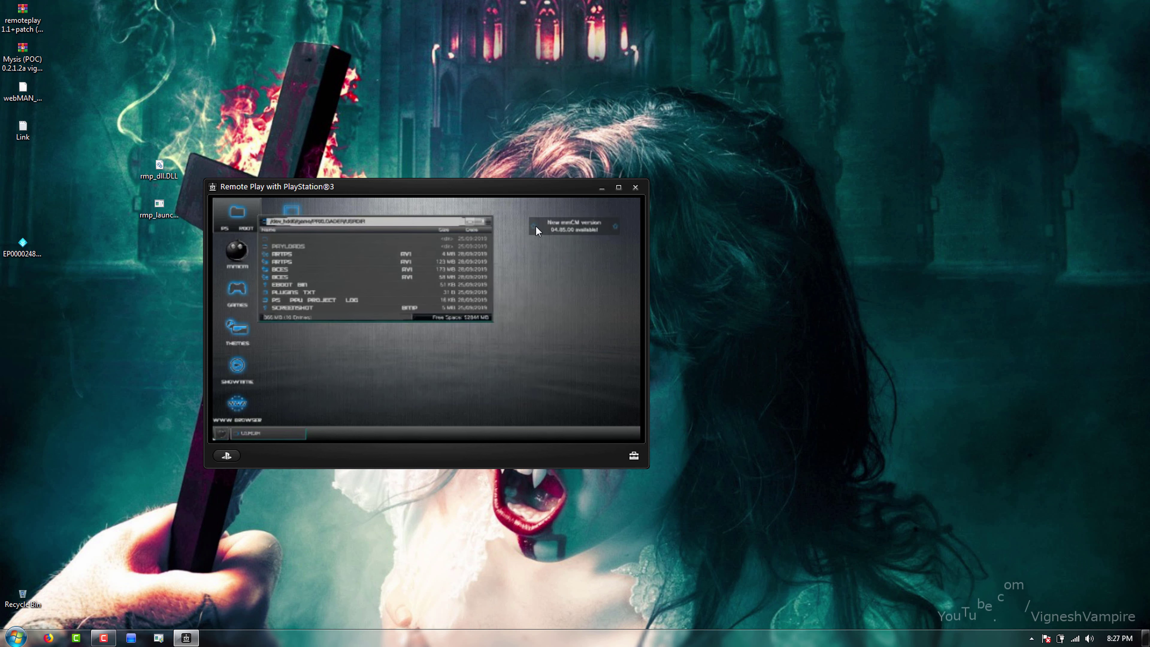
pyautogui.click(618, 187)
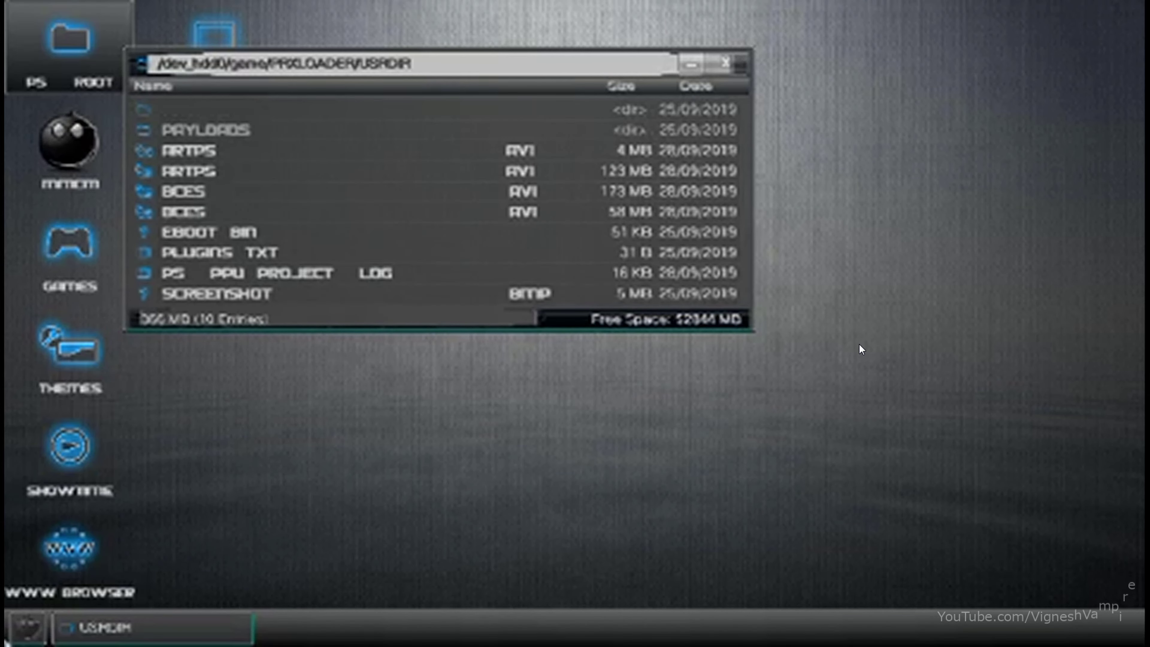
# Return mmCM's file manager to the PS3 root and switch from the desktop view to the Game category
pyautogui.press('BackSpace')
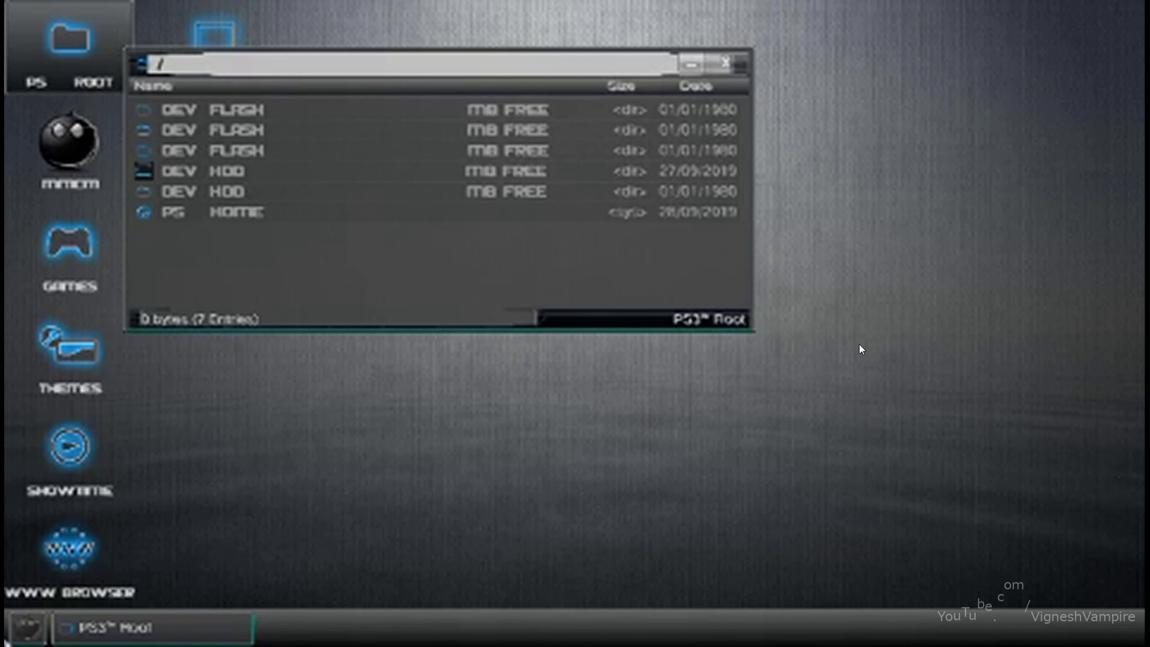
pyautogui.press('Home')
pyautogui.press('Home')
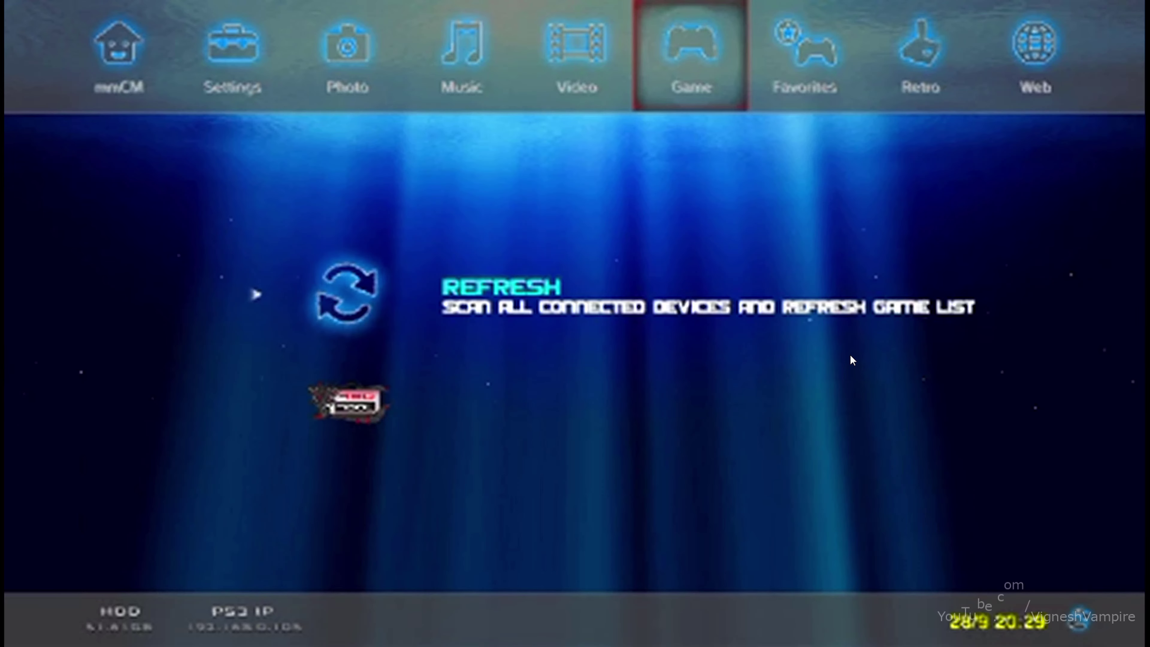
# Browse mmCM's game list to God of War Ascension on the USB drive and launch it
pyautogui.press('Down')
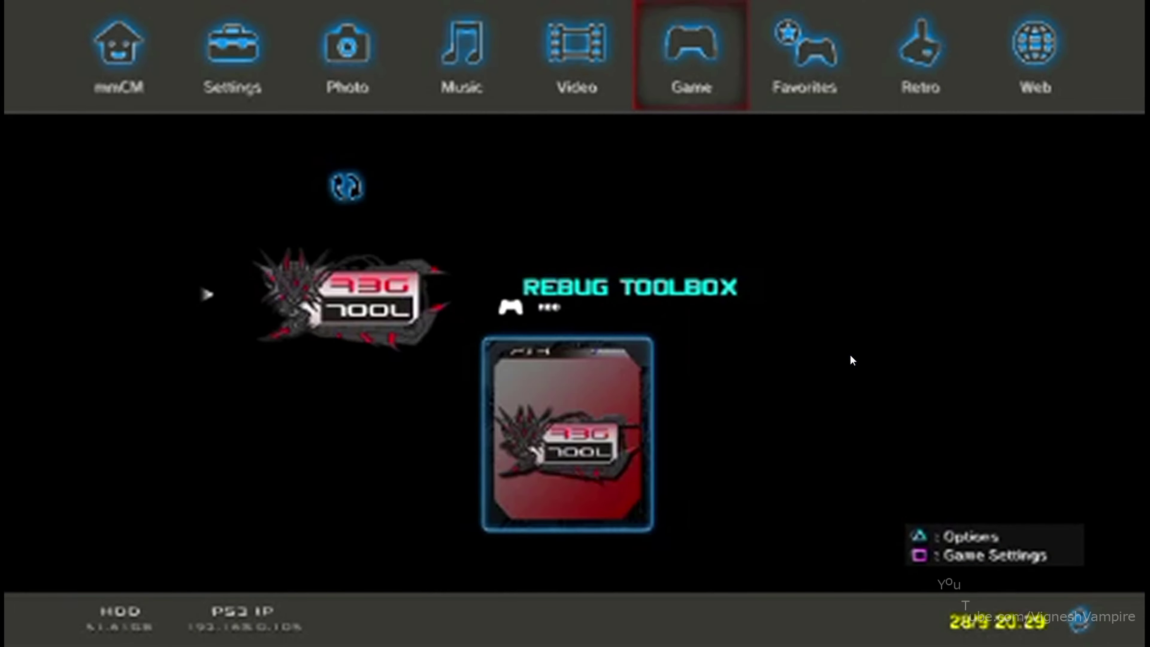
pyautogui.press('Up')
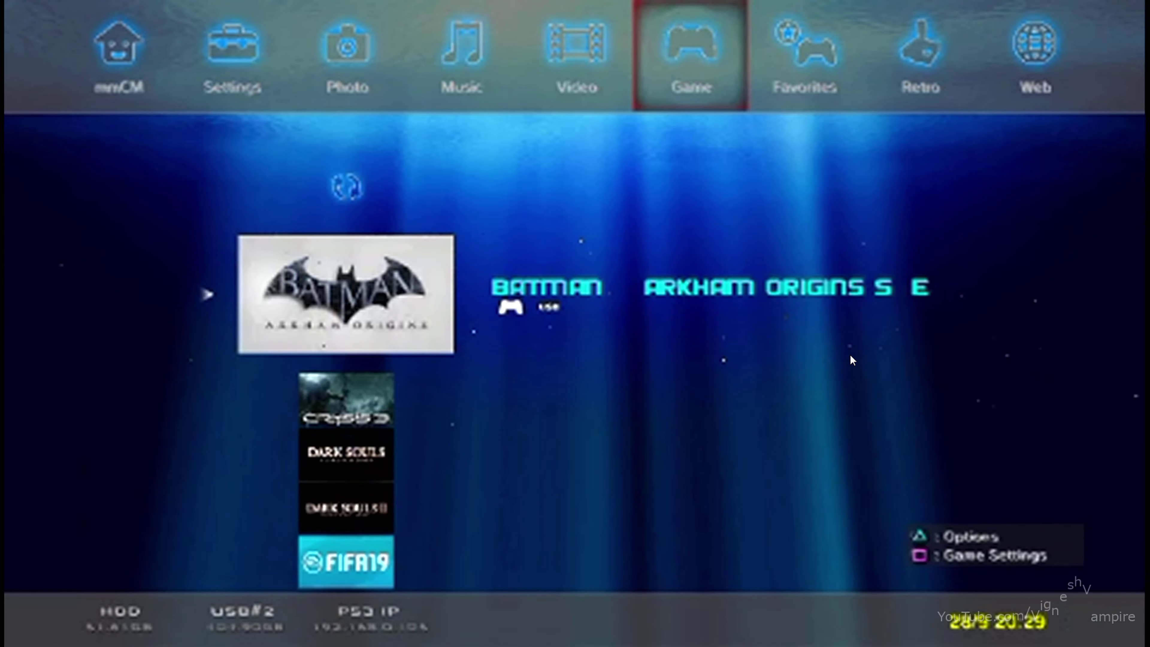
pyautogui.press('Down')
pyautogui.press('Down')
pyautogui.press('Down')
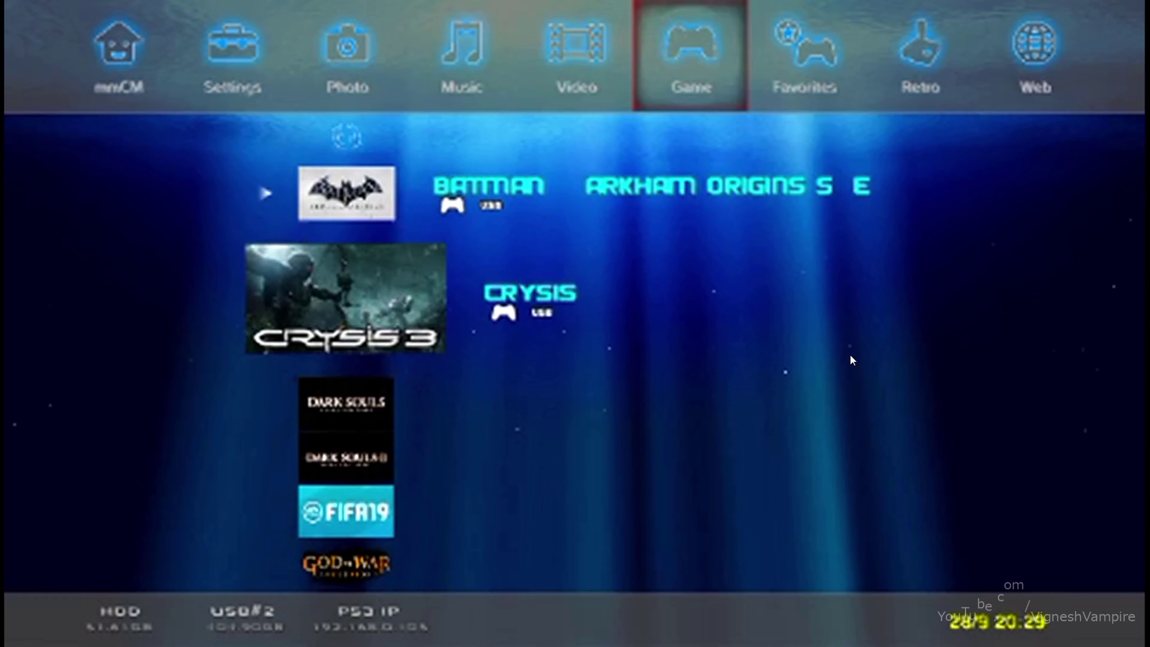
pyautogui.press('Down')
pyautogui.press('Down')
pyautogui.press('Down')
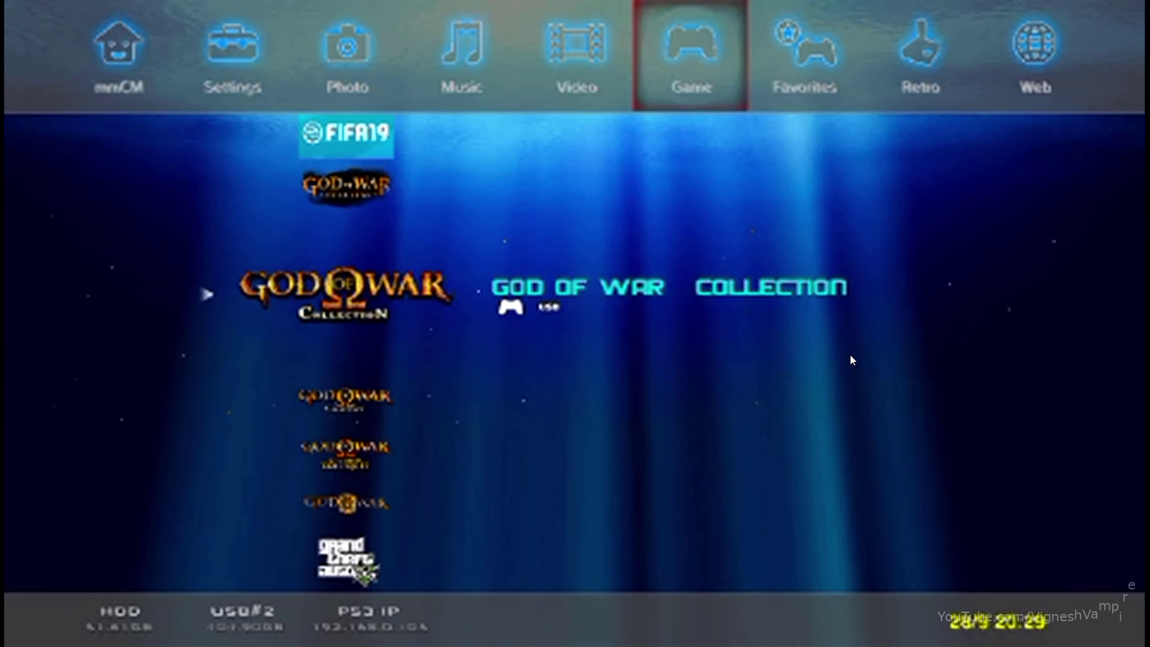
pyautogui.press('Up')
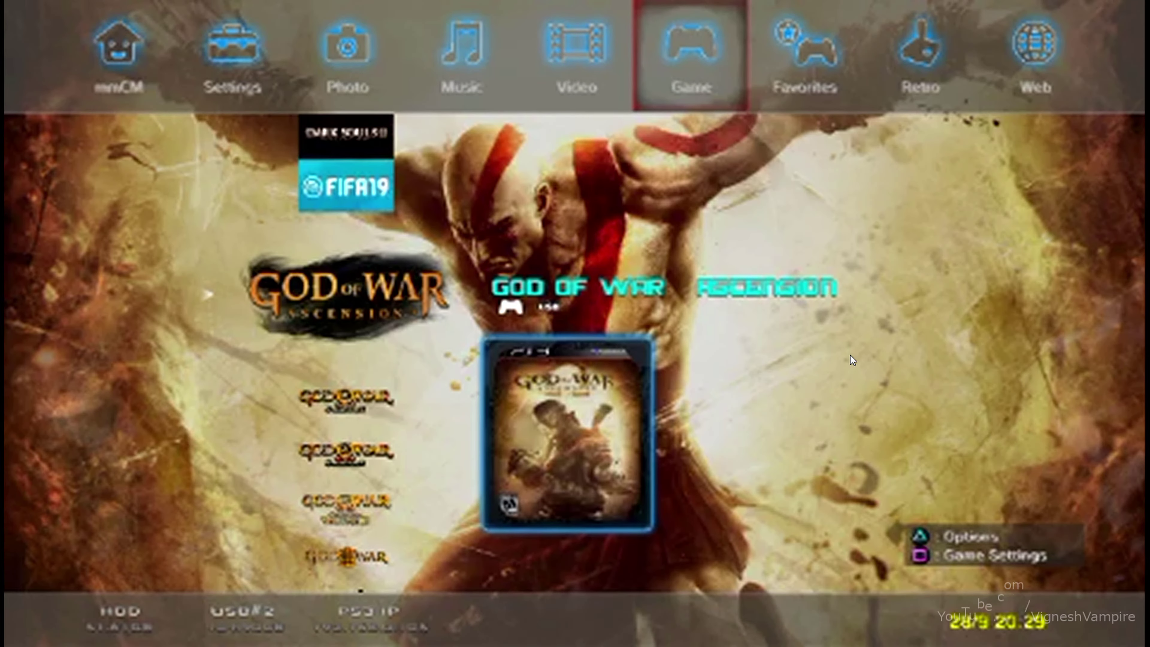
pyautogui.press('Return')
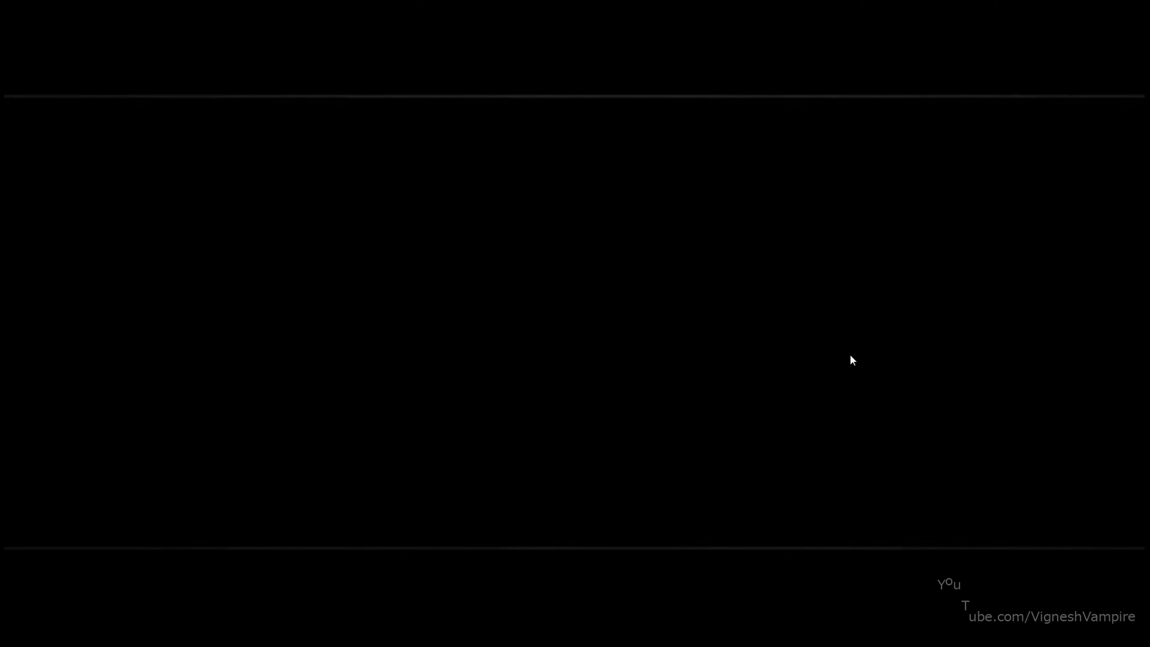